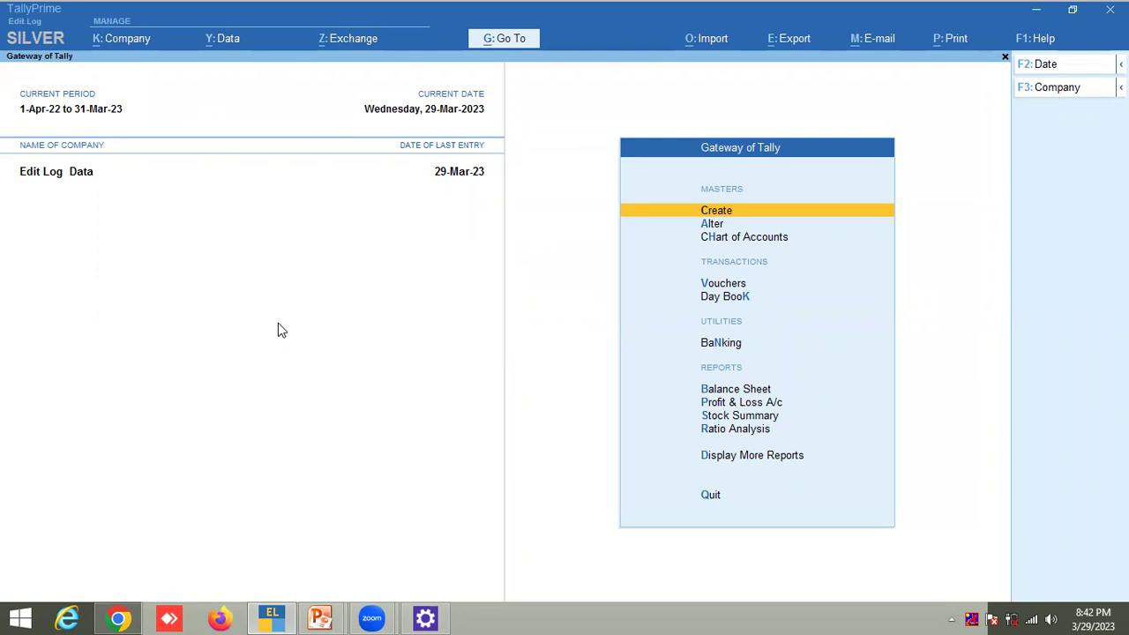
- Open the first sales voucher of 29-Mar-23 from the Day Book
key("d")
key("d")
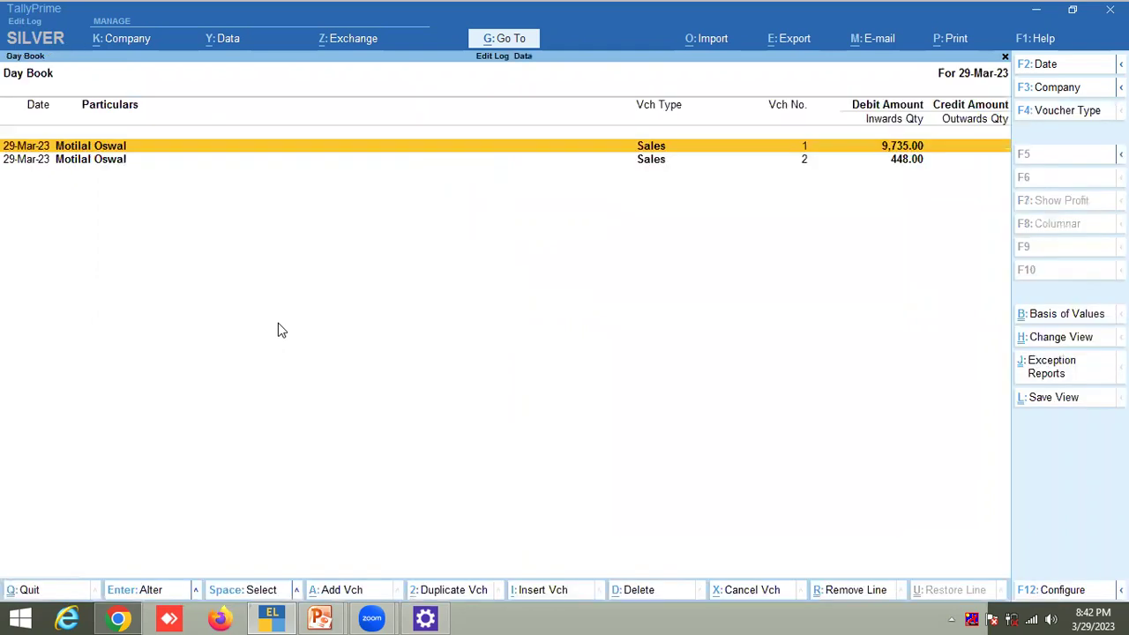
key("Return")
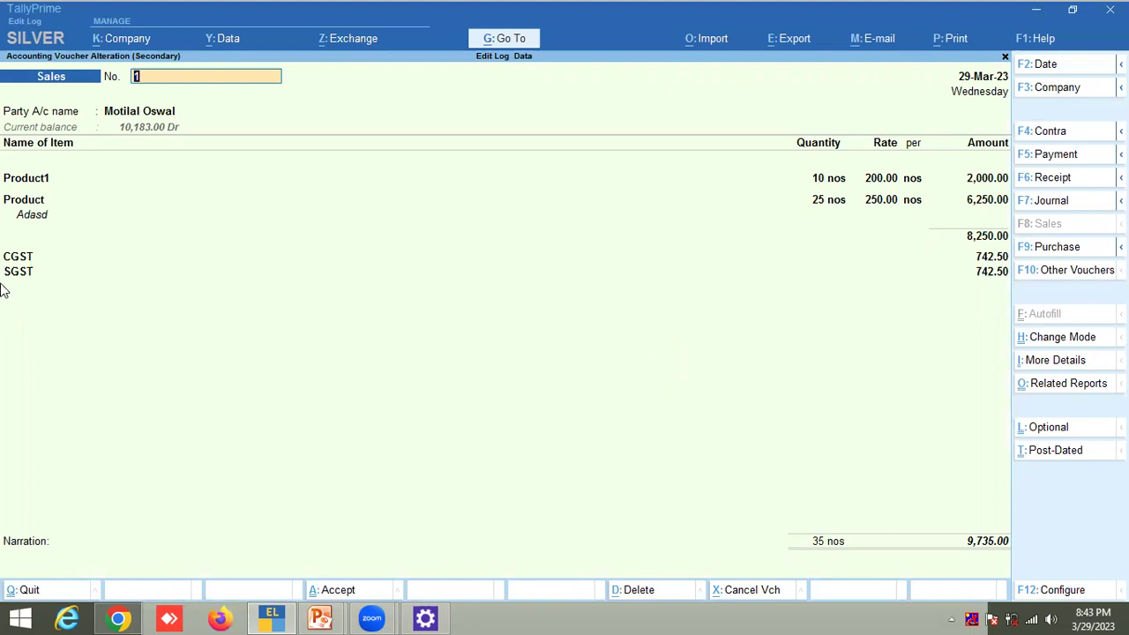
- Show the sales voucher's Edit Log from its related reports and look over the listed versions
left_click(1054, 387)
key("Escape")
left_click(1074, 385)
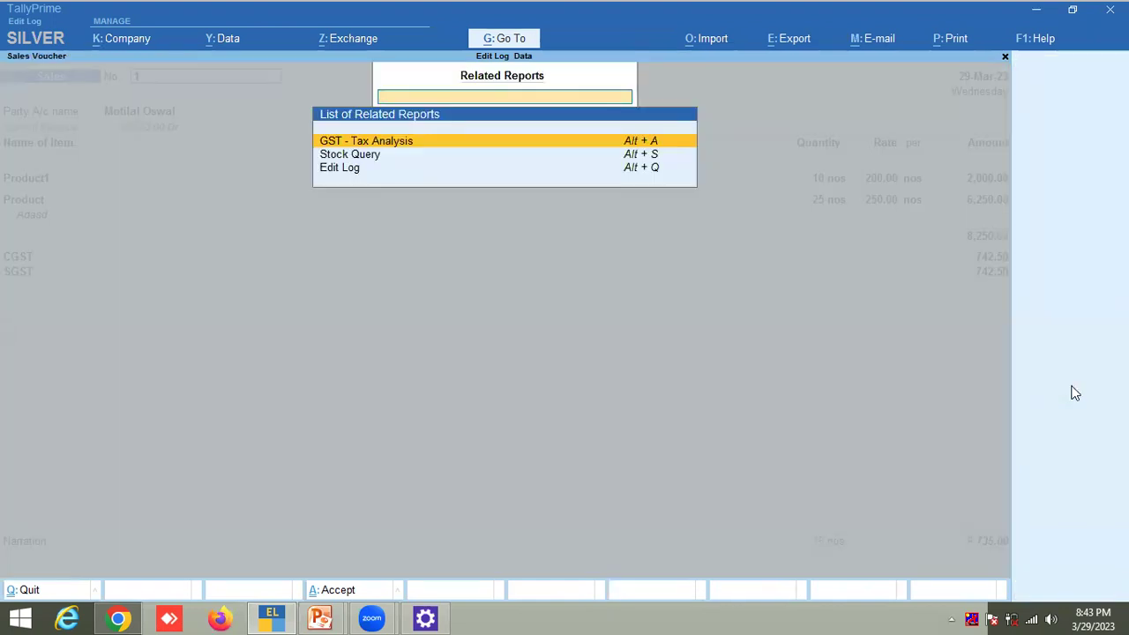
key("Down")
key("Down")
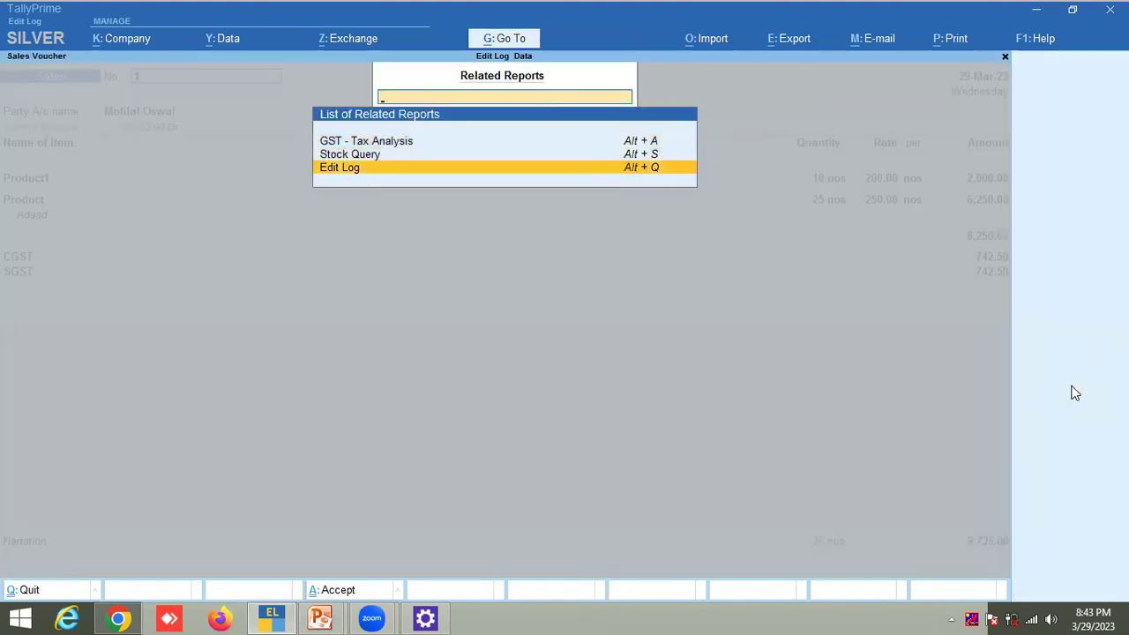
key("Return")
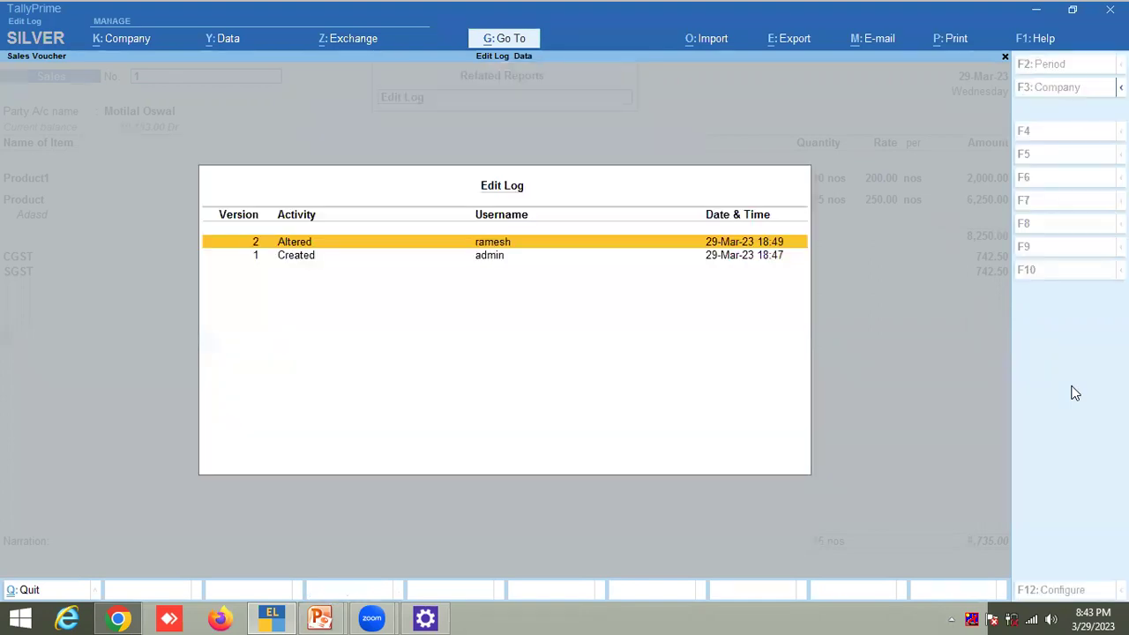
key("Down")
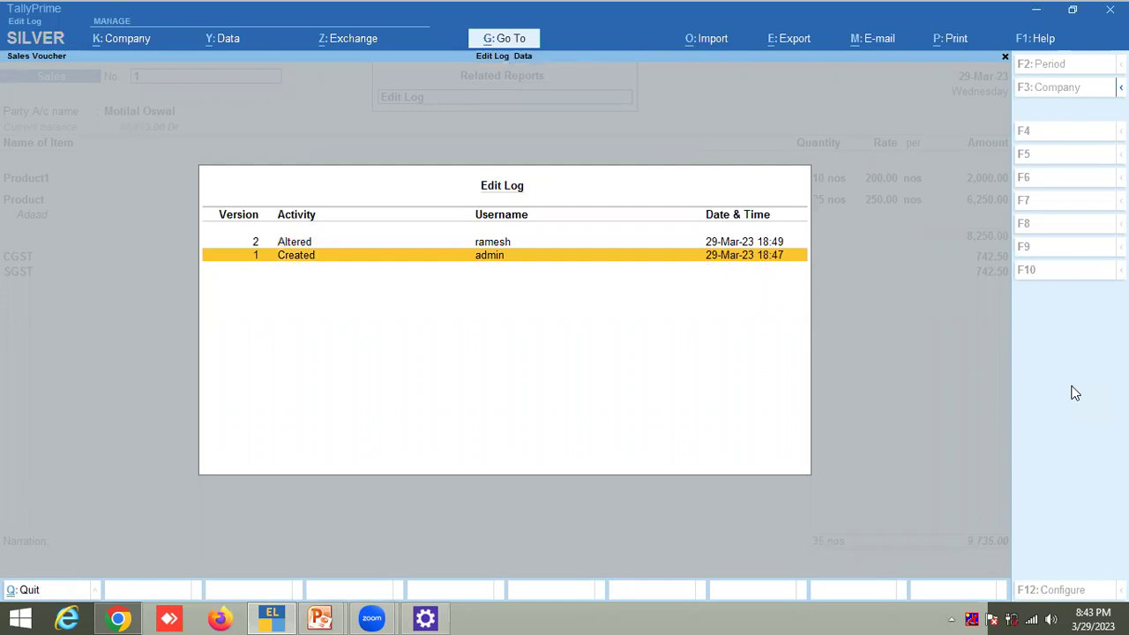
key("Up")
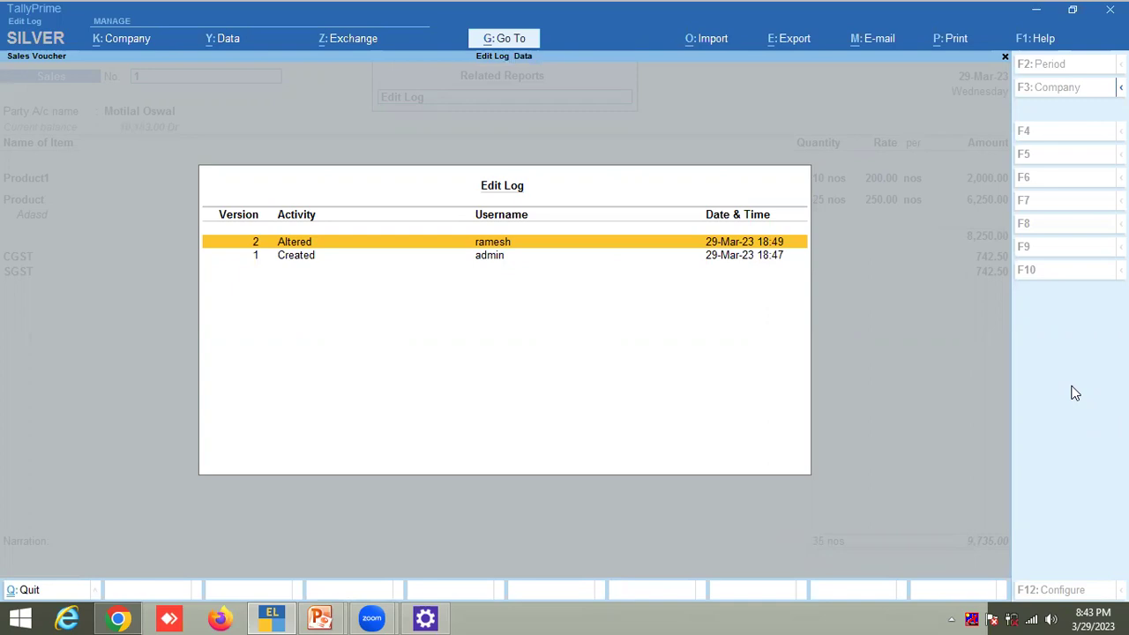
- View the recorded details of the Created entry, version 1, in the voucher's Edit Log
key("Down")
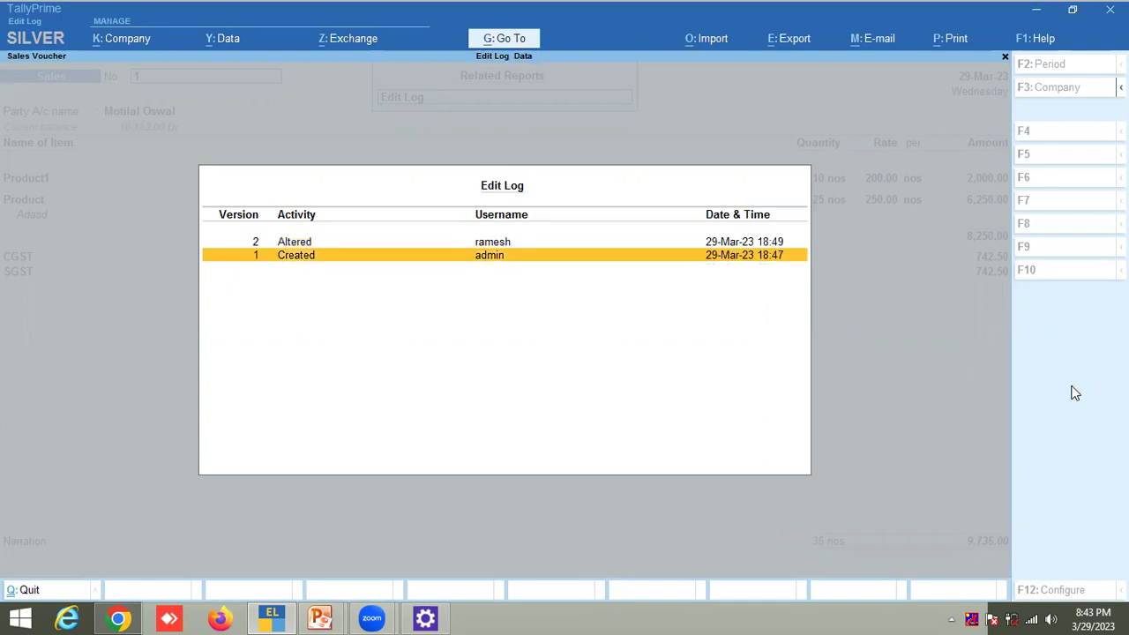
key("Return")
key("Down")
key("Down")
key("Up")
key("Up")
key("Down")
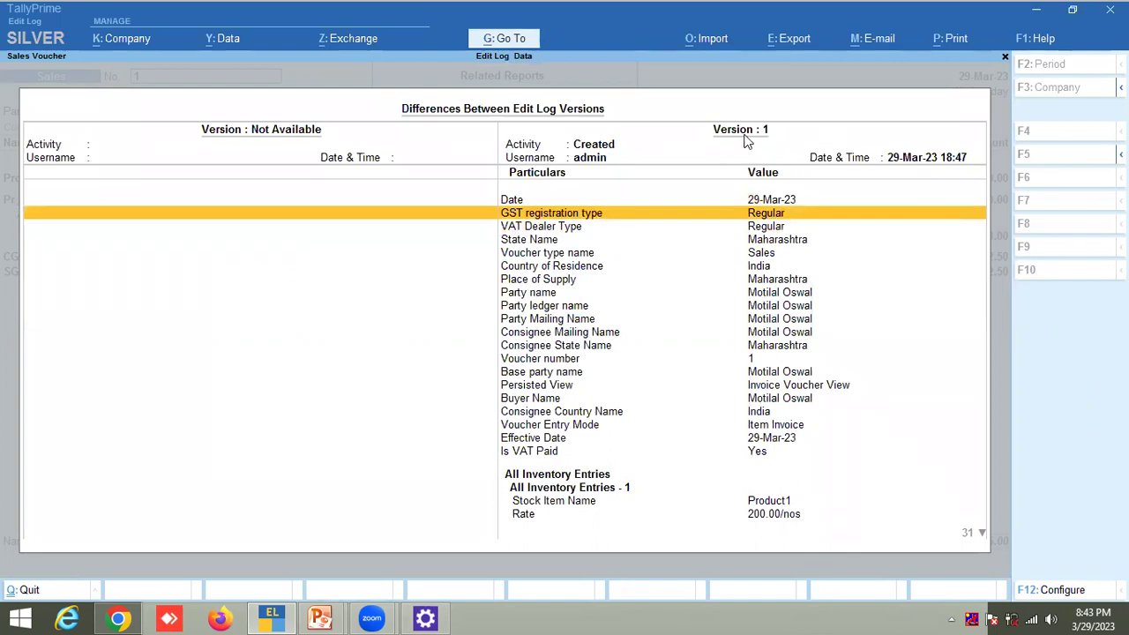
- Compare version 2, the Altered entry, with version 1 in the Edit Log, then return to the version list
key("Escape")
key("Up")
key("Return")
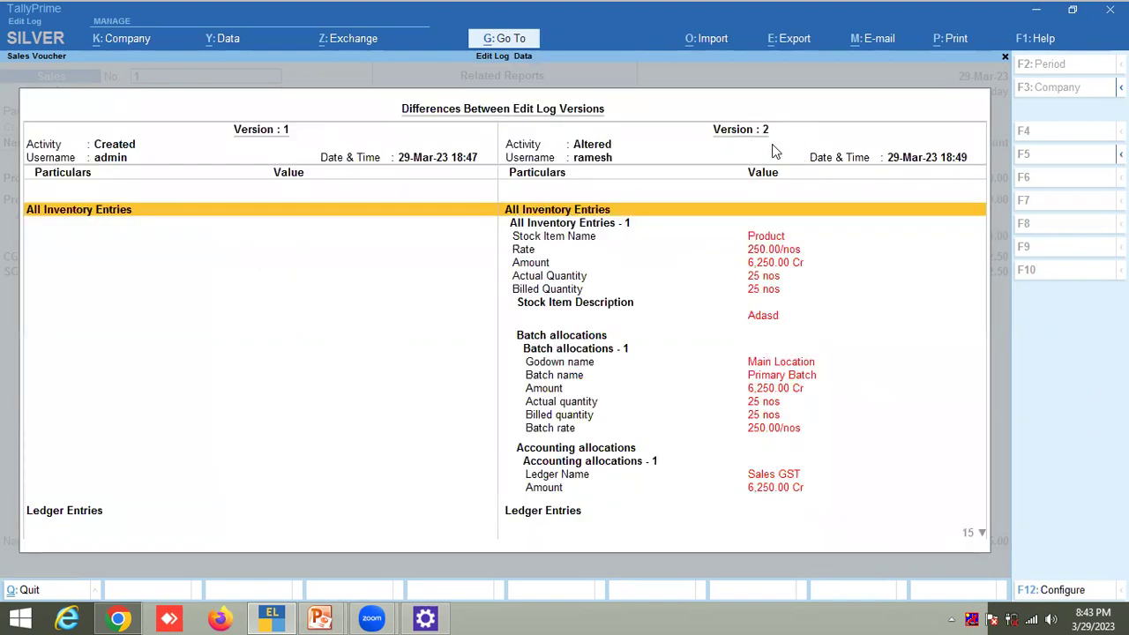
key("Escape")
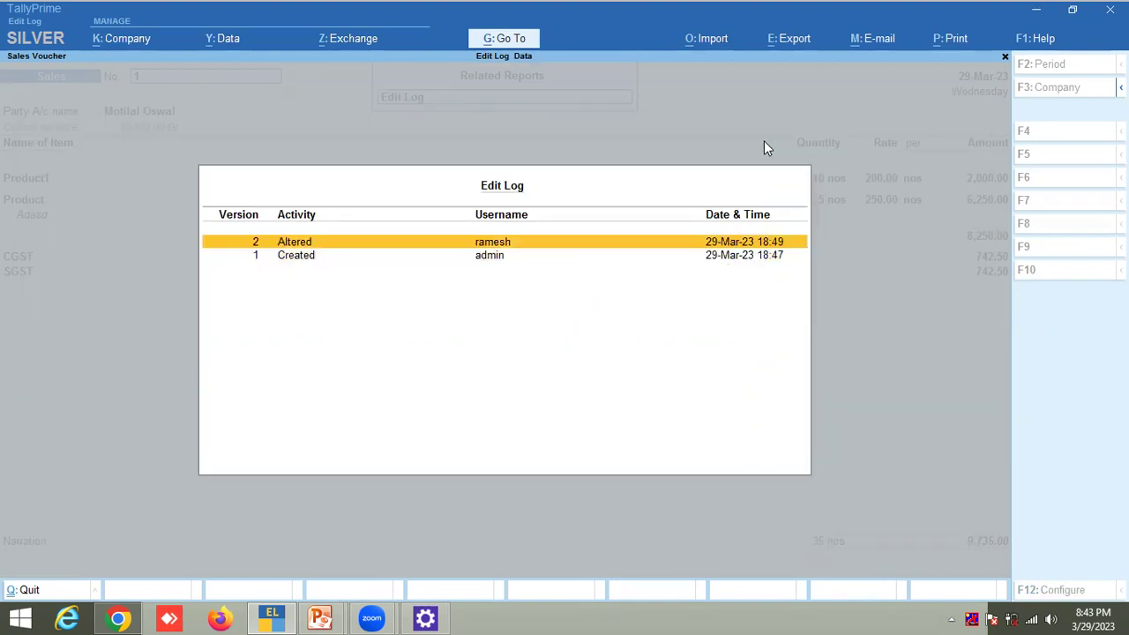
- Reopen version 1 and examine all its particulars through the inventory, batch, bill and tax ledger entries, then return to the version list
key("Down")
key("Return")
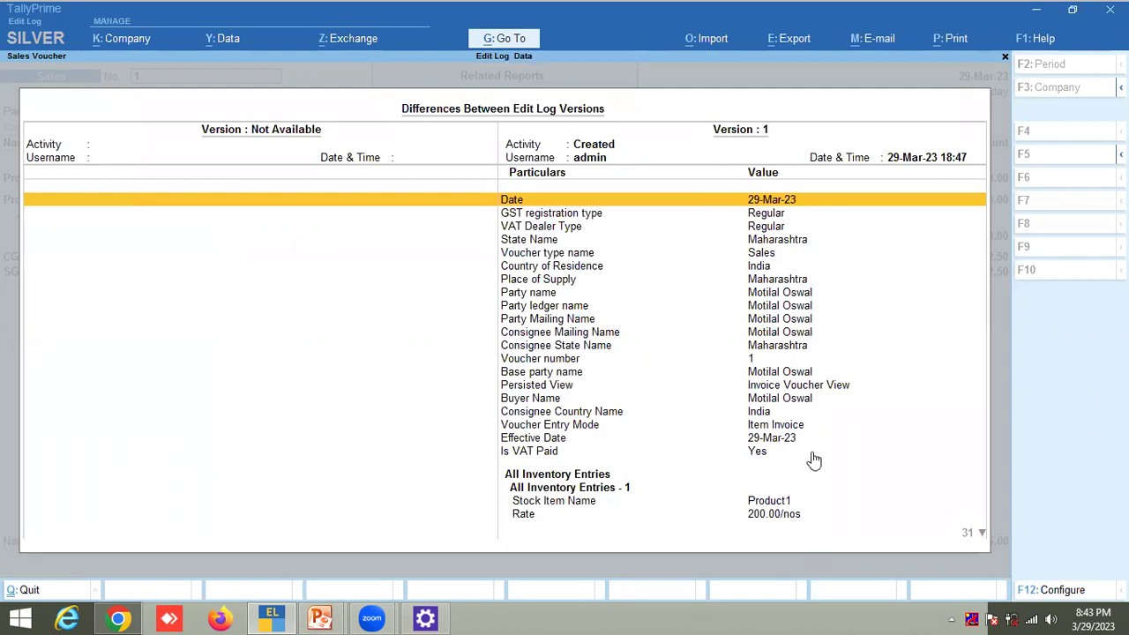
key("Down")
key("Down")
key("Down")
key("Down")
key("Down")
key("Down")
key("Down")
key("Down")
key("Down")
key("Down")
key("Down")
key("Down")
key("Down")
key("Down")
key("Down")
key("Down")
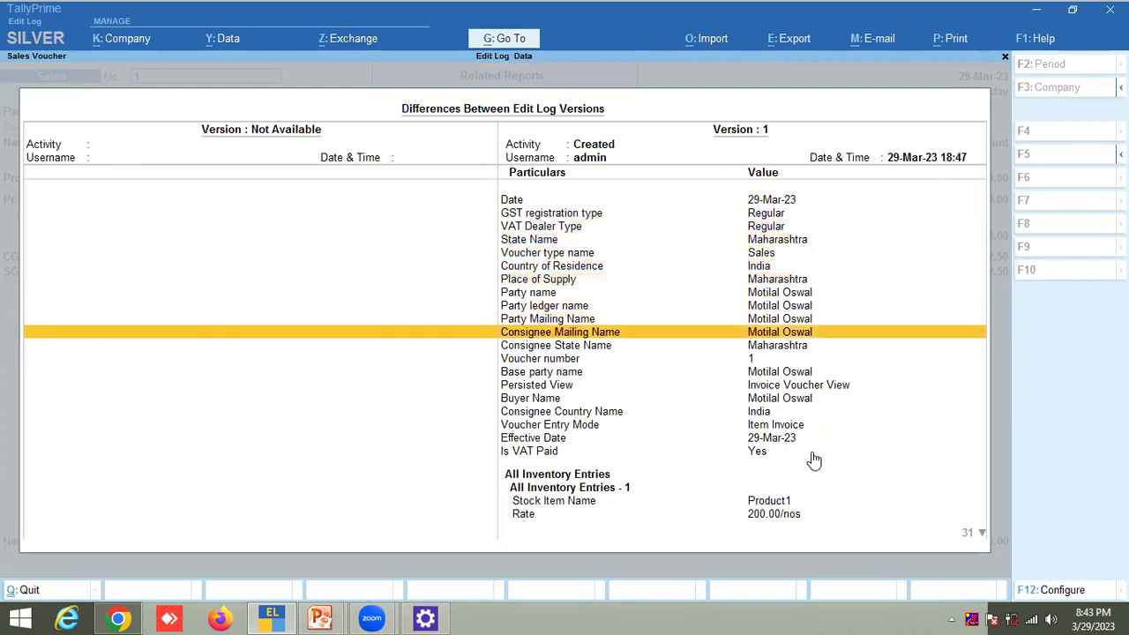
key("Down")
key("Down")
key("Down")
key("Down")
key("Down")
key("Down")
key("Down")
key("Down")
key("Down")
key("Down")
key("Down")
key("Down")
key("Down")
key("Down")
key("Down")
key("Down")
key("Down")
key("Down")
key("Down")
key("Down")
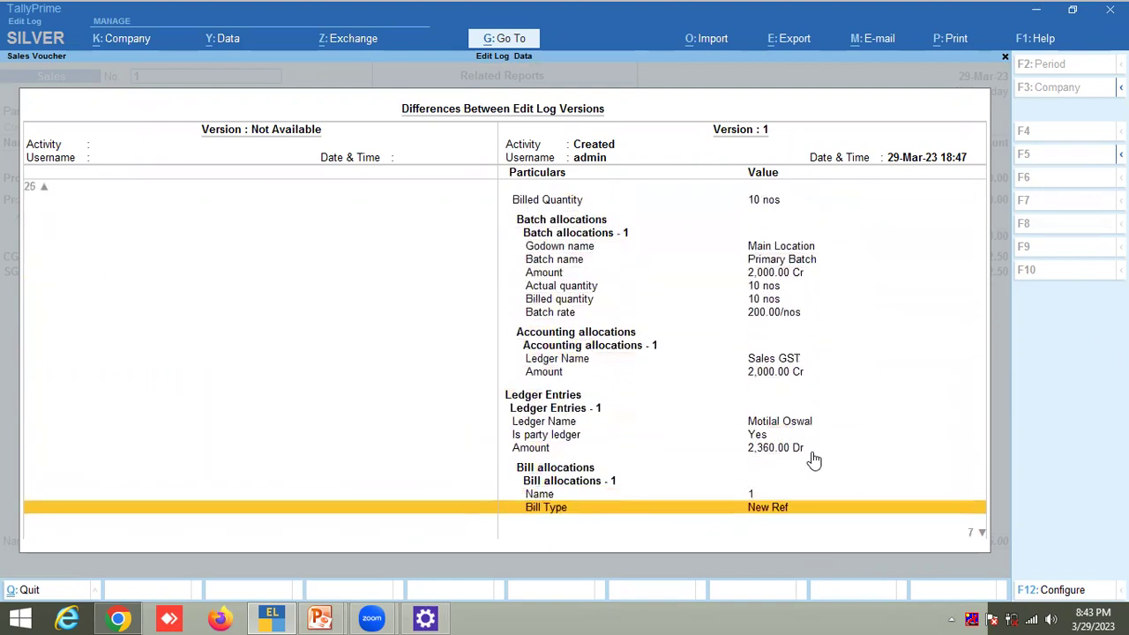
key("Up")
key("Up")
key("Up")
key("Up")
key("Up")
key("Up")
key("Up")
key("Up")
key("Up")
key("Up")
key("Up")
key("Up")
key("Up")
key("Up")
key("Up")
key("Up")
key("Up")
key("Up")
key("Up")
key("Up")
key("Up")
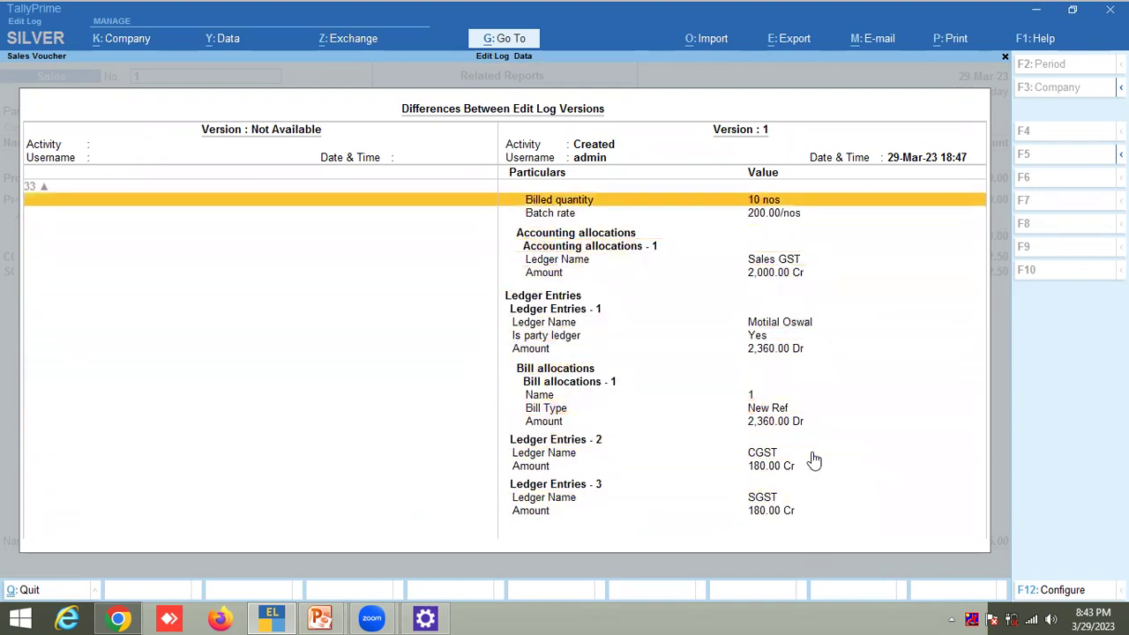
key("Up")
key("Up")
key("Down")
key("Down")
key("Down")
key("Down")
key("Down")
key("Down")
key("Down")
key("Down")
key("Down")
key("Down")
key("Down")
key("Down")
key("Down")
key("Down")
key("Down")
key("Down")
key("Down")
key("Down")
key("Down")
key("Down")
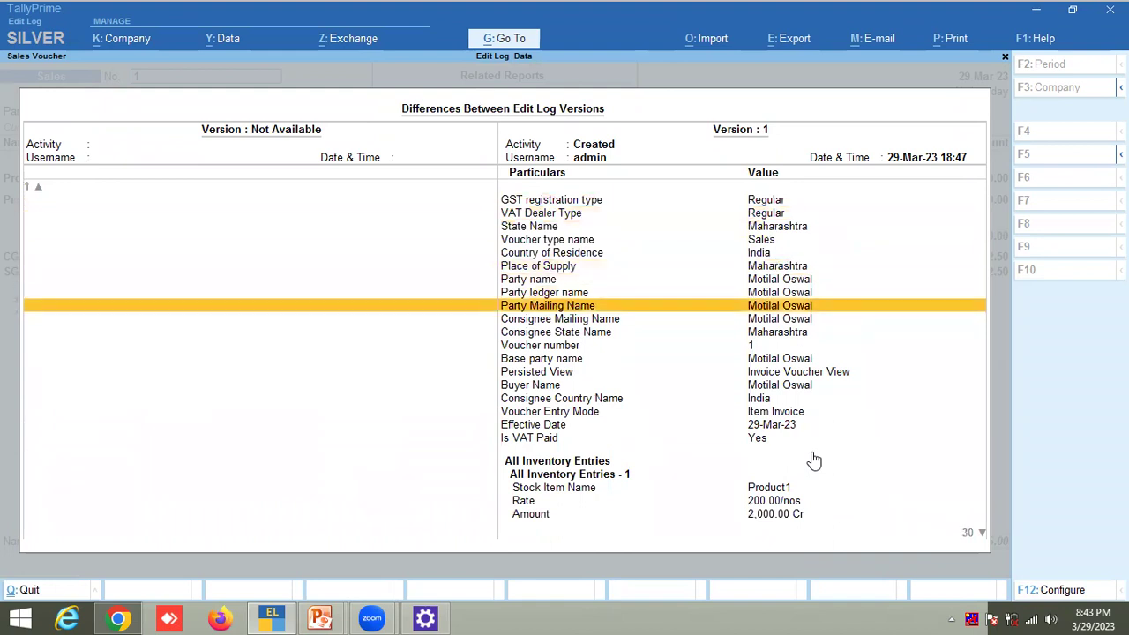
key("Down")
key("Down")
key("Down")
key("Down")
key("Down")
key("Down")
key("Down")
key("Down")
key("Down")
key("Down")
key("Down")
key("Down")
key("Down")
key("Down")
key("Down")
key("Down")
key("Down")
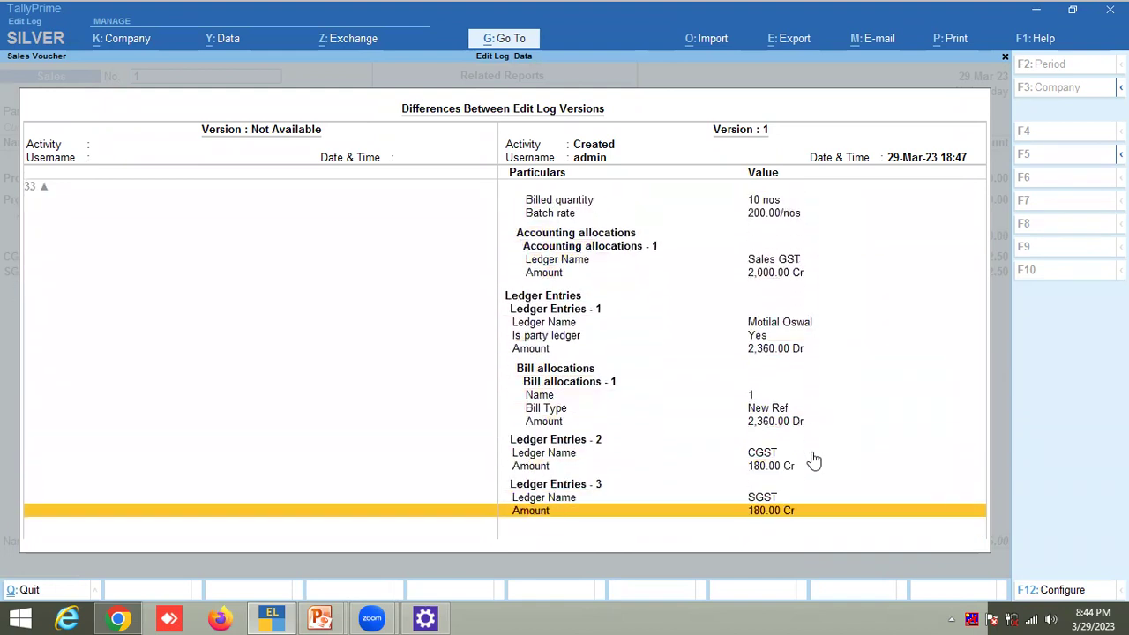
key("Escape")
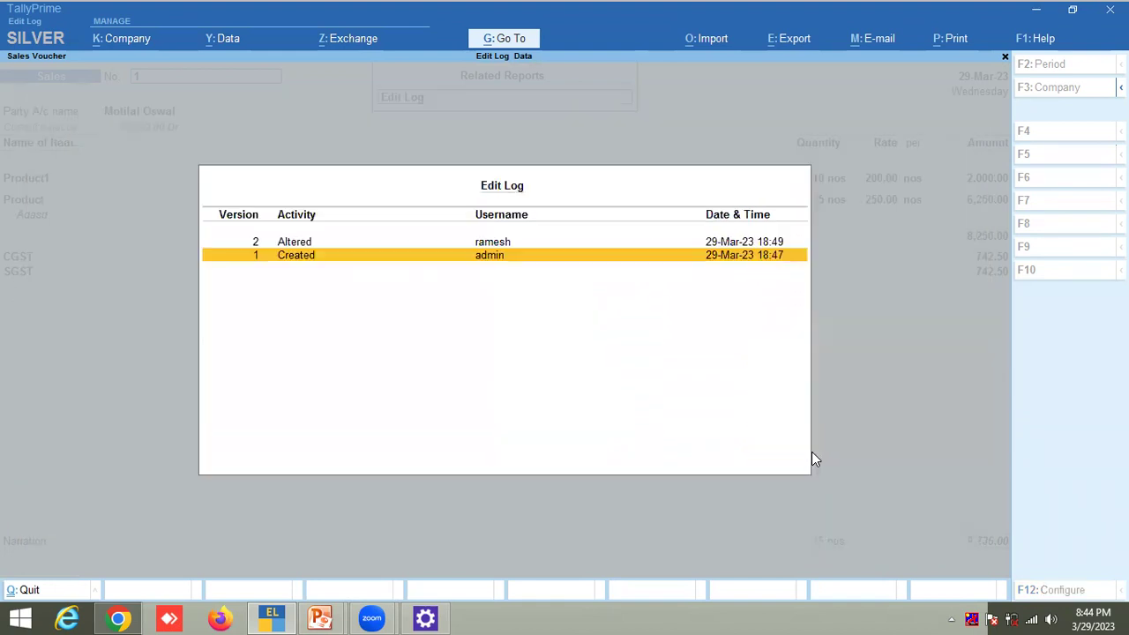
- Open the Altered entry, version 2, and examine its differences from version 1 down the report and back to the inventory entries
key("Up")
key("Return")
key("Down")
key("Down")
key("Down")
key("Down")
key("Down")
key("Down")
key("Down")
key("Down")
key("Down")
key("Down")
key("Down")
key("Down")
key("Down")
key("Down")
key("Down")
key("Down")
key("Down")
key("Down")
key("Down")
key("Down")
key("Down")
key("Up")
key("Up")
key("Up")
key("Up")
key("Up")
key("Up")
key("Up")
key("Up")
key("Up")
key("Up")
key("Up")
key("Up")
key("Up")
key("Up")
key("Up")
key("Up")
key("Up")
key("Up")
key("Up")
key("Up")
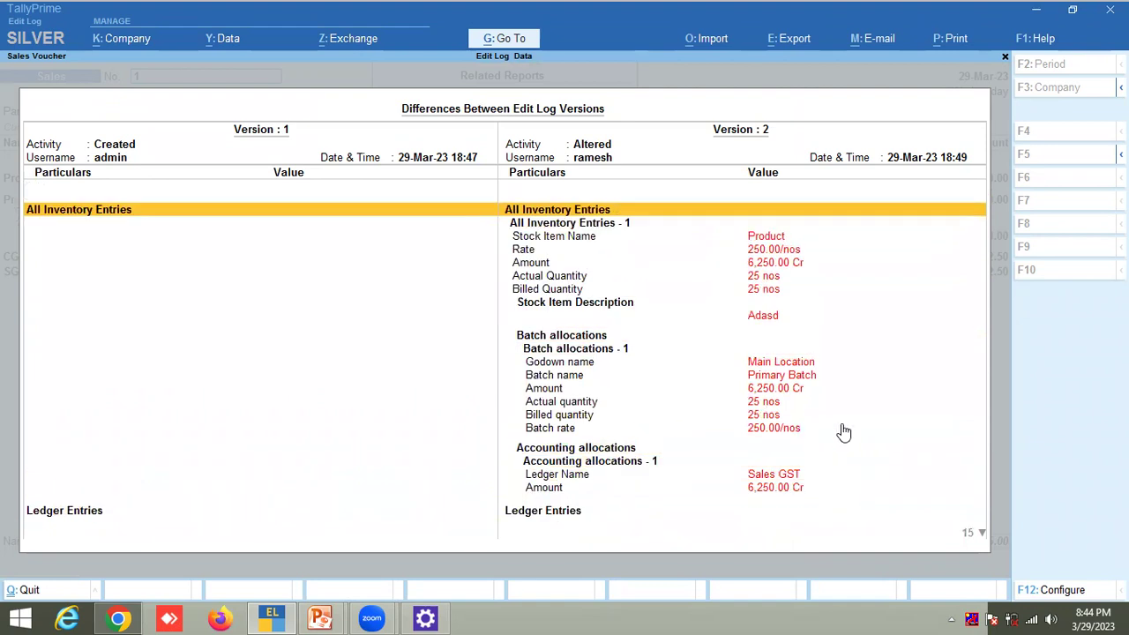
- Compare the party ledger, bill allocation, CGST and SGST ledger entries of version 2 with those of version 1
key("Down")
key("Down")
key("Down")
key("Down")
key("Down")
key("Down")
key("Down")
key("Down")
key("Down")
key("Down")
key("Down")
key("Down")
key("Down")
key("Down")
key("Down")
key("Down")
key("Down")
key("Down")
key("Down")
key("Down")
key("Down")
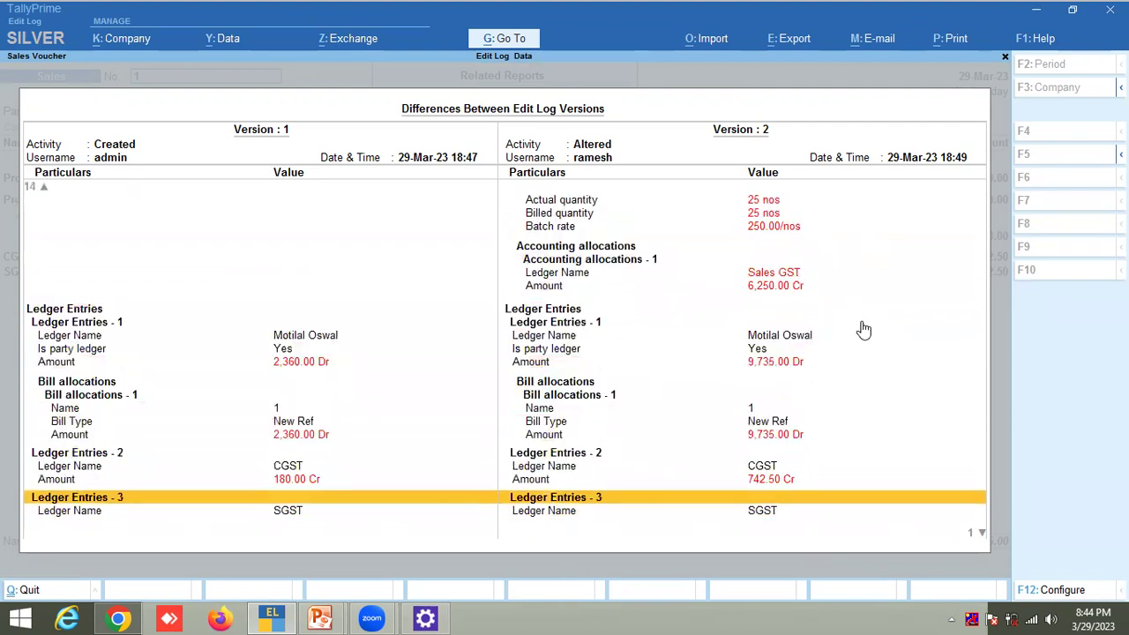
key("Down")
key("Down")
- Review the stock item added under All Inventory Entries in version 2, then return to the version list
key("Up")
key("Up")
key("Up")
key("Up")
key("Up")
key("Up")
key("Up")
key("Up")
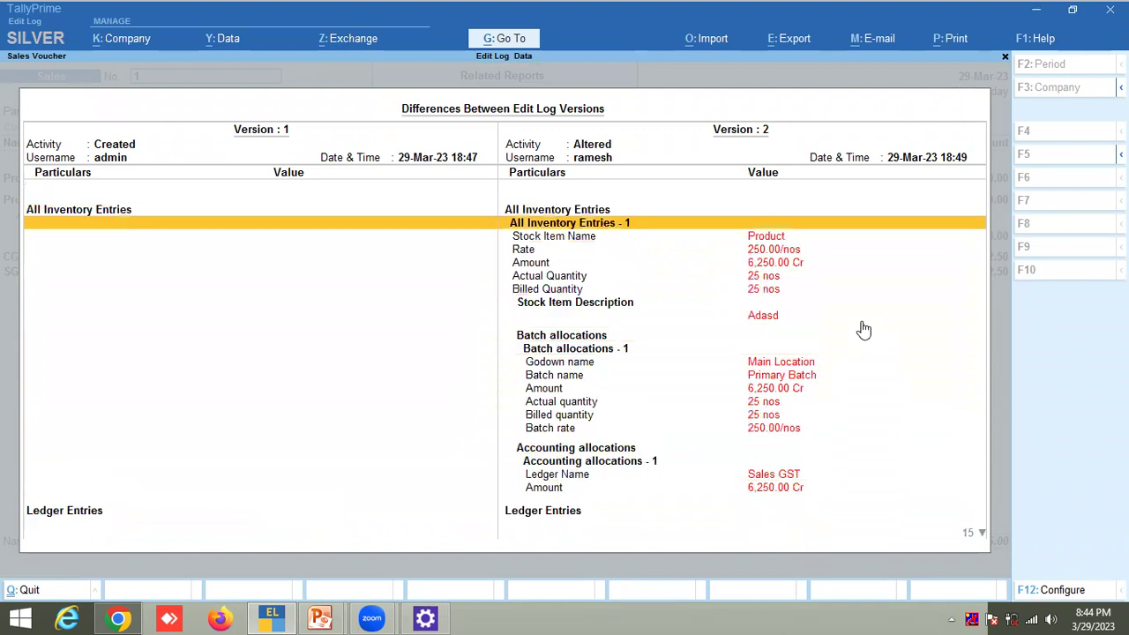
key("Down")
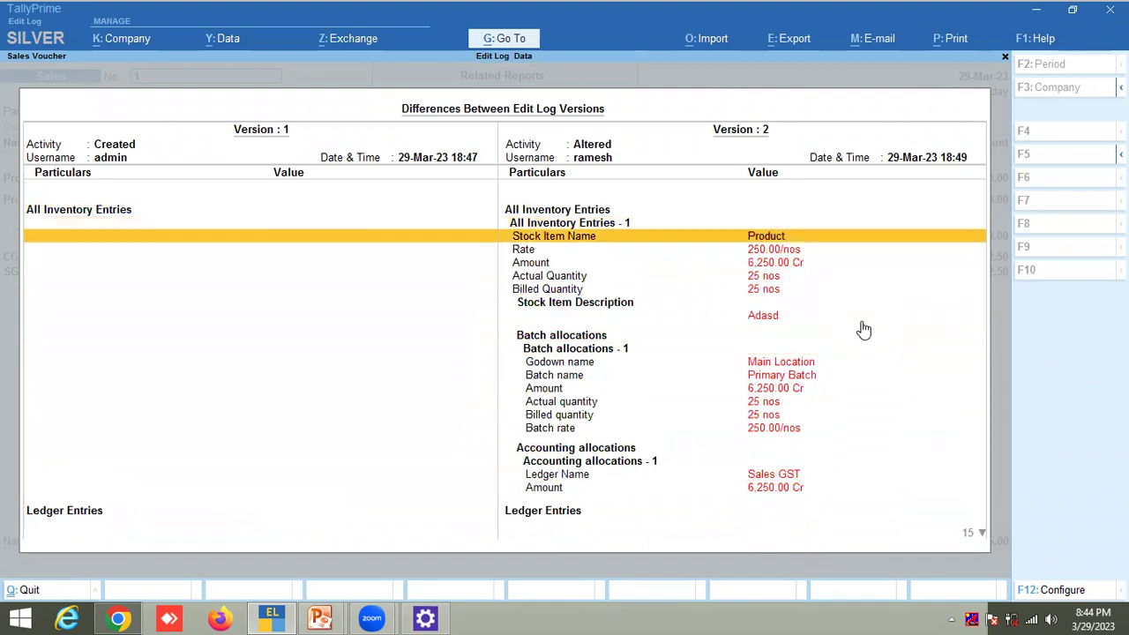
key("Escape")
- View the Created entry, version 1, examining its voucher particulars and first inventory entry, then return to the version list
key("Down")
key("Return")
key("Down")
key("Down")
key("Down")
key("Down")
key("Down")
key("Down")
key("Down")
key("Down")
key("Down")
key("Down")
key("Down")
key("Down")
key("Down")
key("Down")
key("Down")
key("Down")
key("Down")
key("Down")
key("Down")
key("Down")
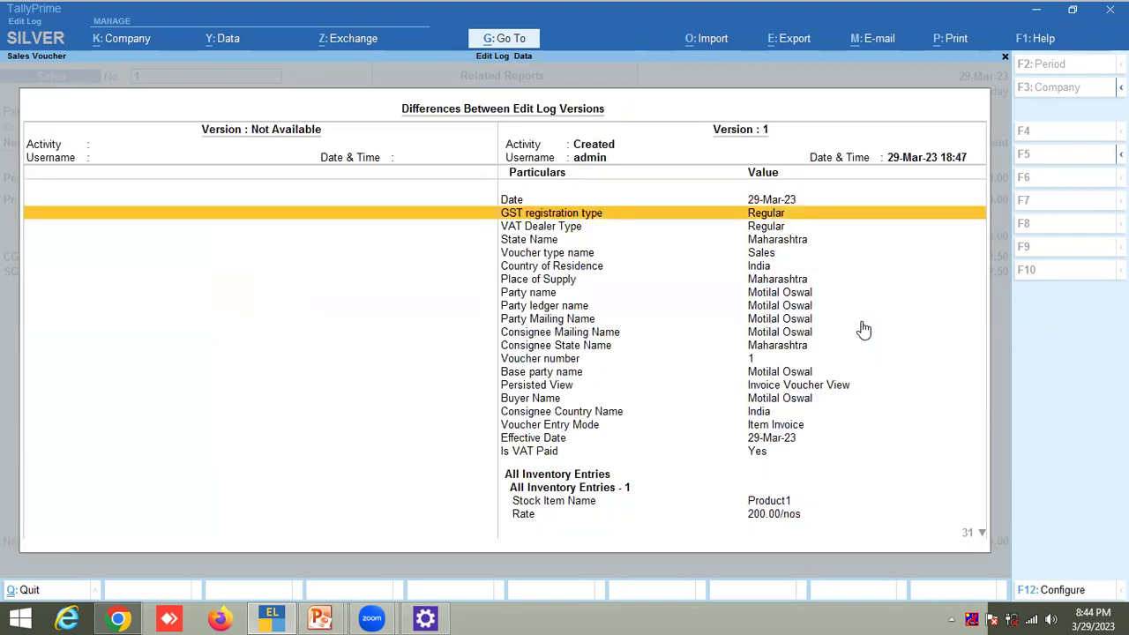
key("Up")
key("Up")
key("Up")
key("Up")
key("Up")
key("Up")
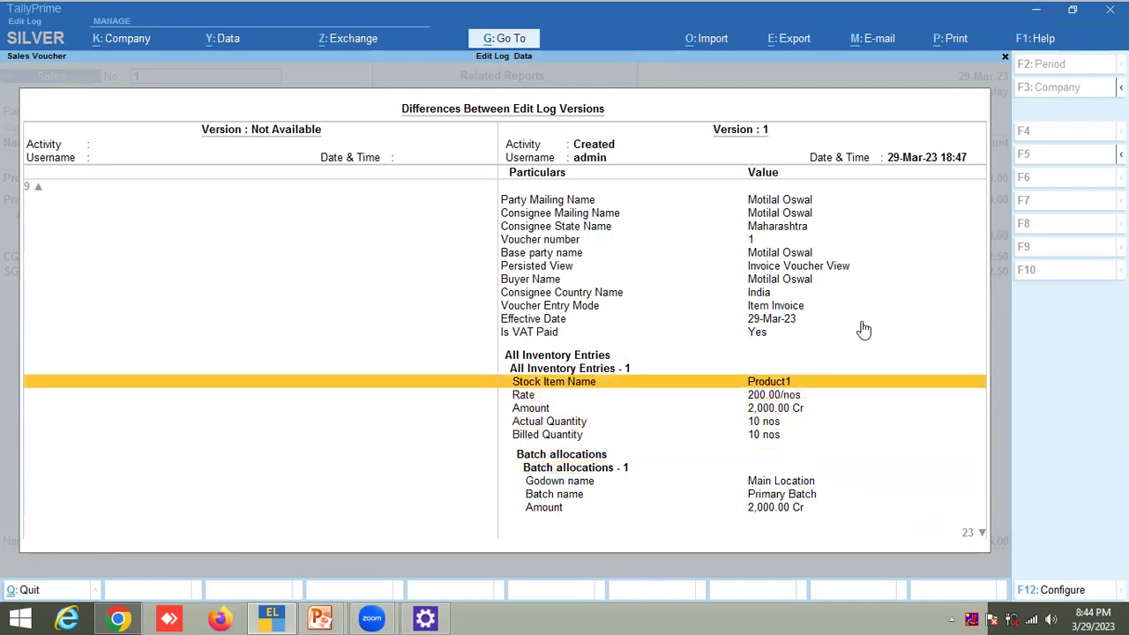
key("Escape")
- Recheck the differences of the Altered entry, version 2, then go back to the version list and select version 1
key("Up")
key("Return")
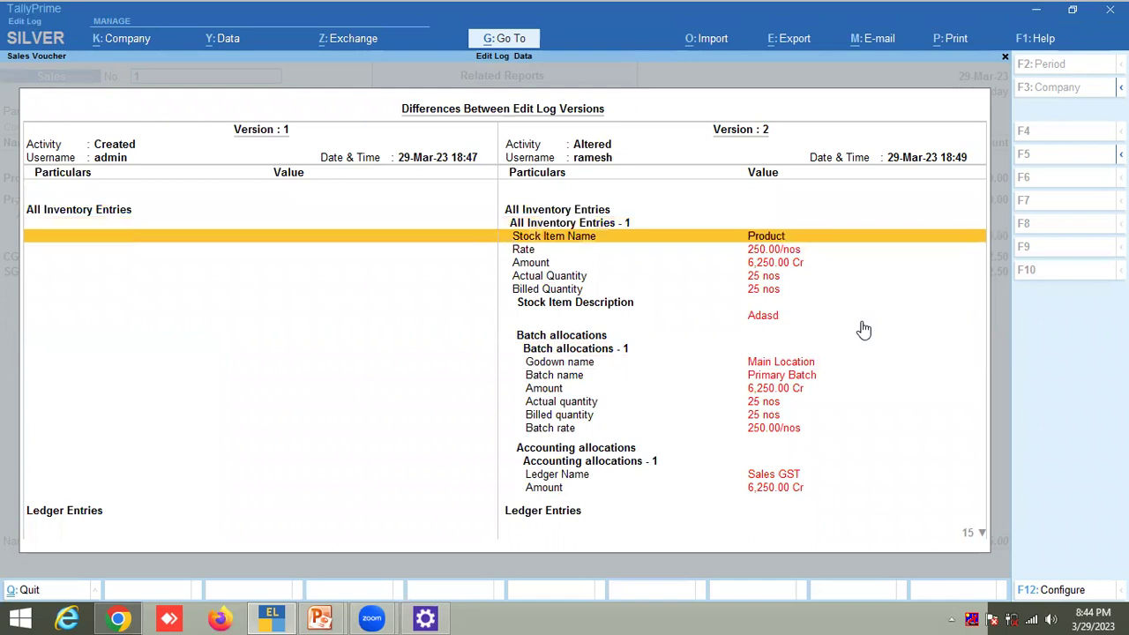
key("Escape")
key("Down")
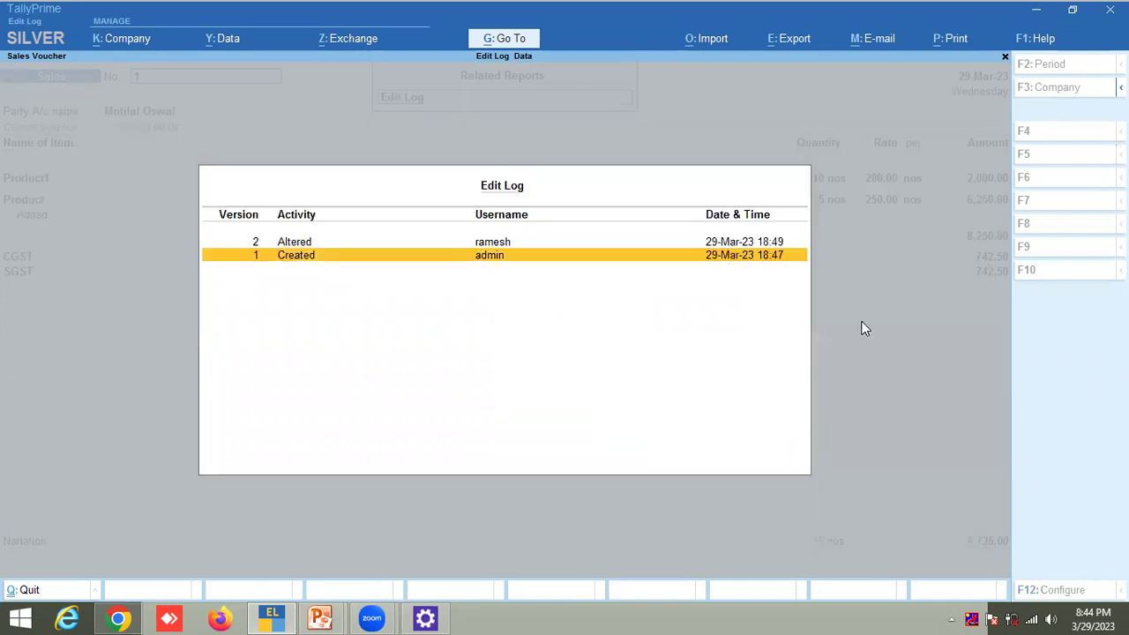
- Examine all recorded values of the Created entry, version 1, down to its CGST and SGST ledger entries, and return to the version list
key("Return")
key("Down")
key("Down")
key("Down")
key("Down")
key("Down")
key("Down")
key("Down")
key("Down")
key("Down")
key("Down")
key("Down")
key("Down")
key("Down")
key("Down")
key("Down")
key("Down")
key("Down")
key("Down")
key("Down")
key("Down")
key("Down")
key("Down")
key("Up")
key("Up")
key("Up")
key("Up")
key("Up")
key("Up")
key("Up")
key("Up")
key("Up")
key("Up")
key("Up")
key("Up")
key("Down")
key("Down")
key("Down")
key("Down")
key("Down")
key("Down")
key("Down")
key("Down")
key("Down")
key("Down")
key("Down")
key("Down")
key("Down")
key("Down")
key("Down")
key("Down")
key("Down")
key("Down")
key("Down")
key("Down")
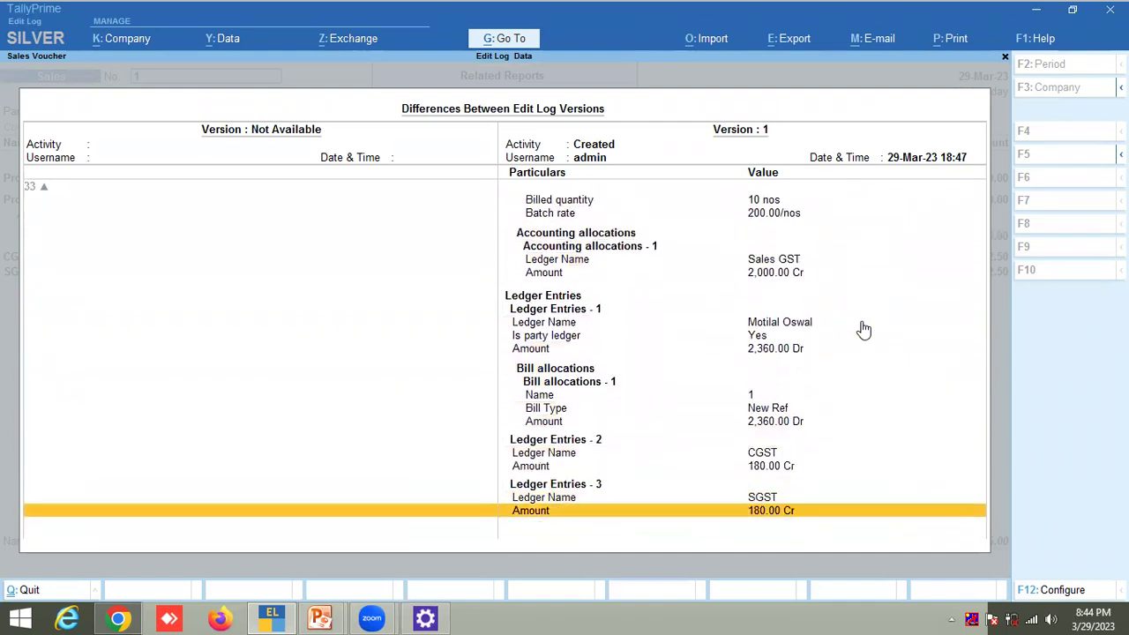
key("Up")
key("Up")
key("Up")
key("Up")
key("Up")
key("Up")
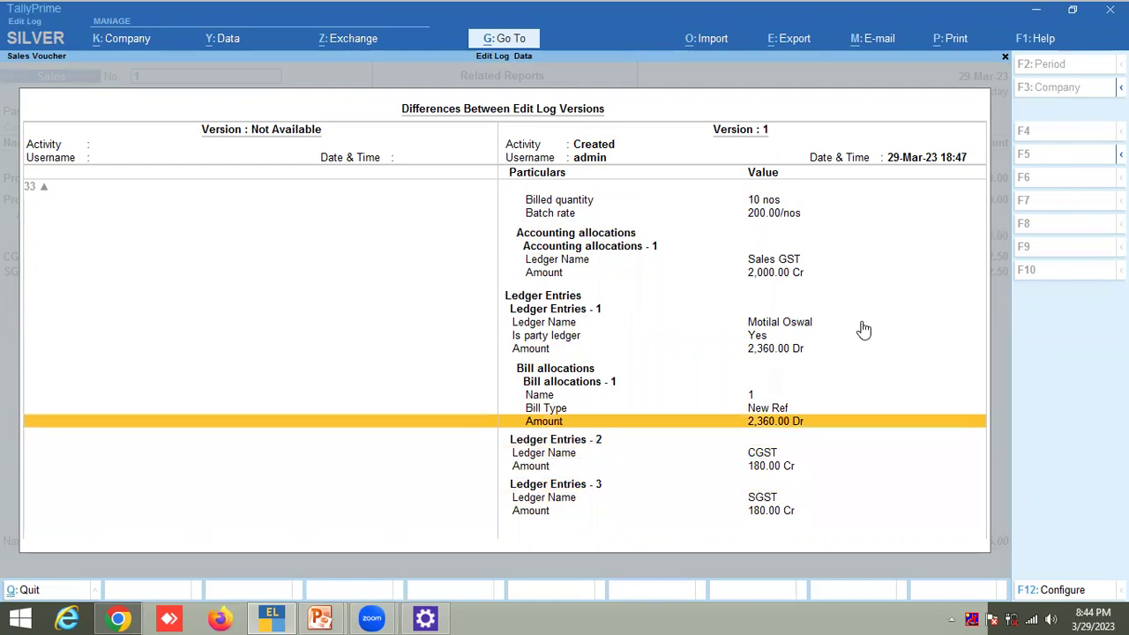
key("Escape")
- Open the Altered entry, version 2, and review its added inventory entry, batch allocations and accounting allocations down to the ledger entries
key("Up")
key("Return")
key("Down")
key("Down")
key("Down")
key("Down")
key("Down")
key("Down")
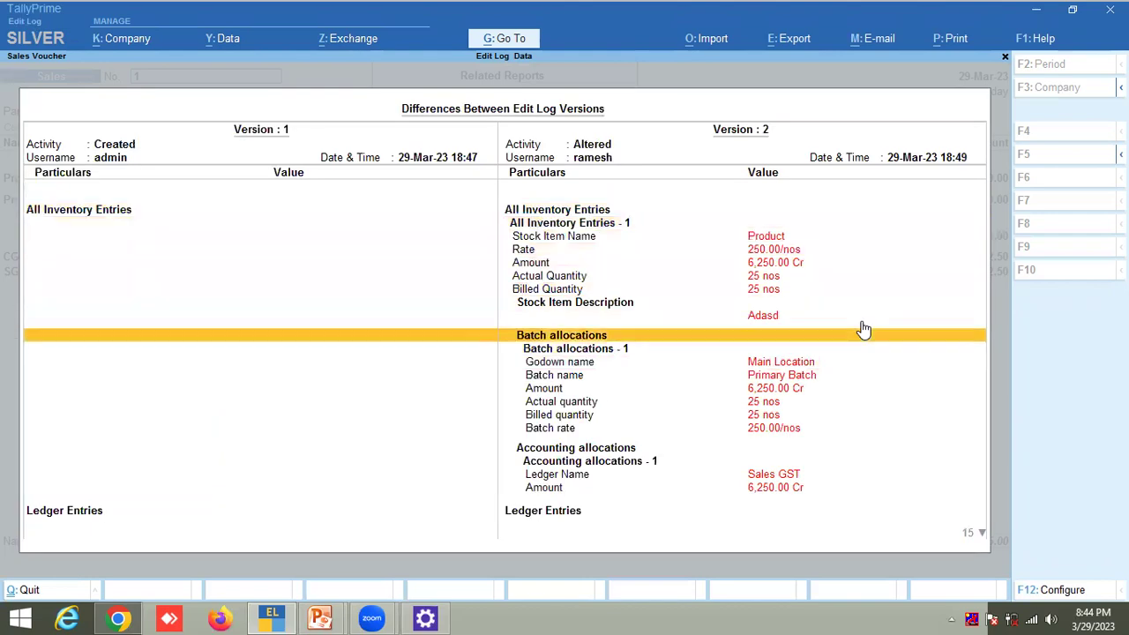
key("Down")
key("Down")
key("Down")
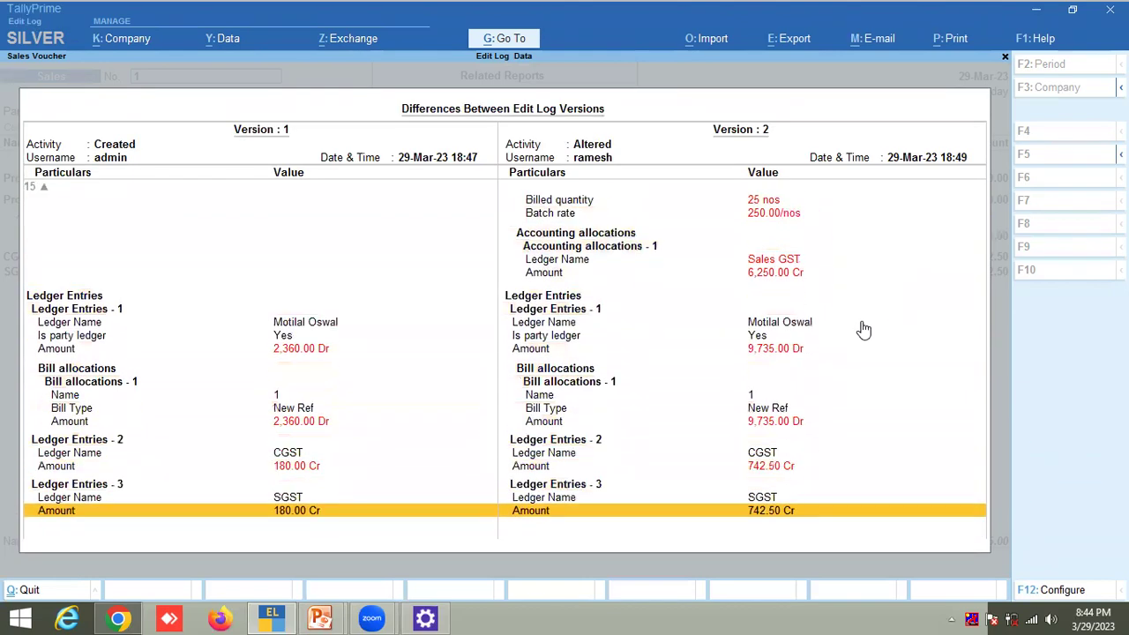
- Compare the party ledger, bill allocation, CGST and SGST amounts between versions 1 and 2, and return to the version list
key("Up")
key("Up")
key("Up")
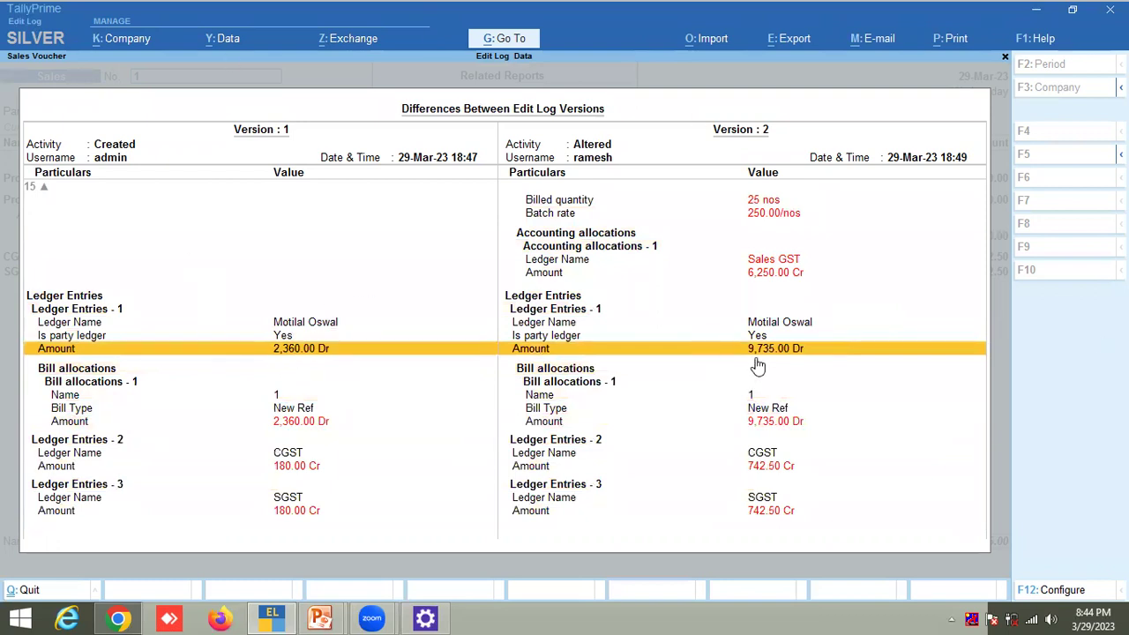
left_click(300, 423)
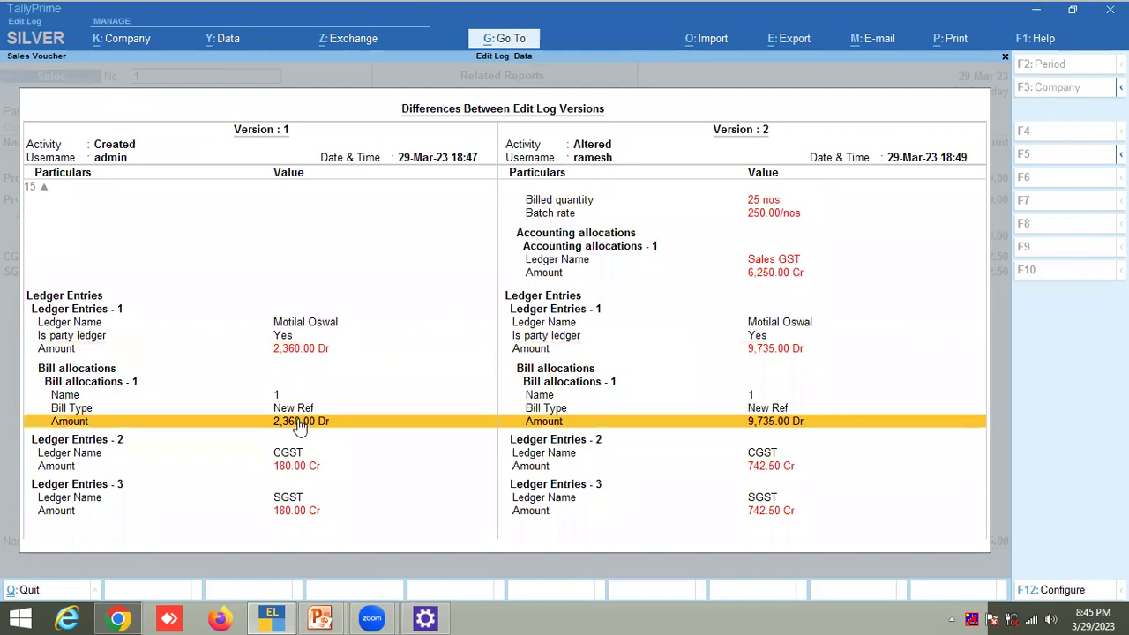
left_click(287, 466)
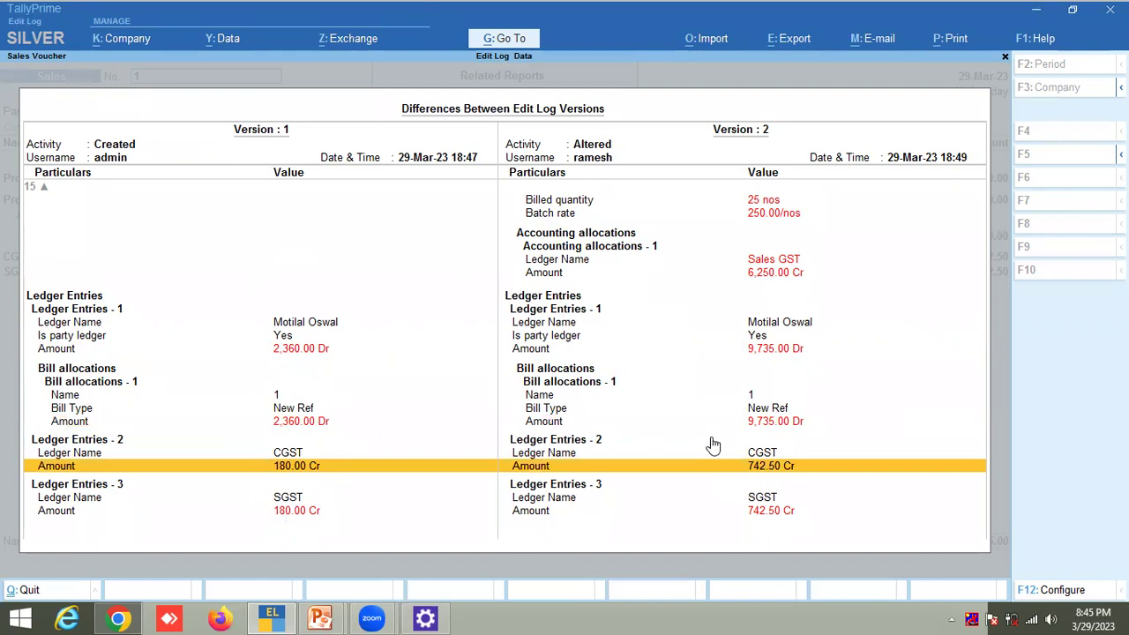
key("Down")
key("Down")
key("Down")
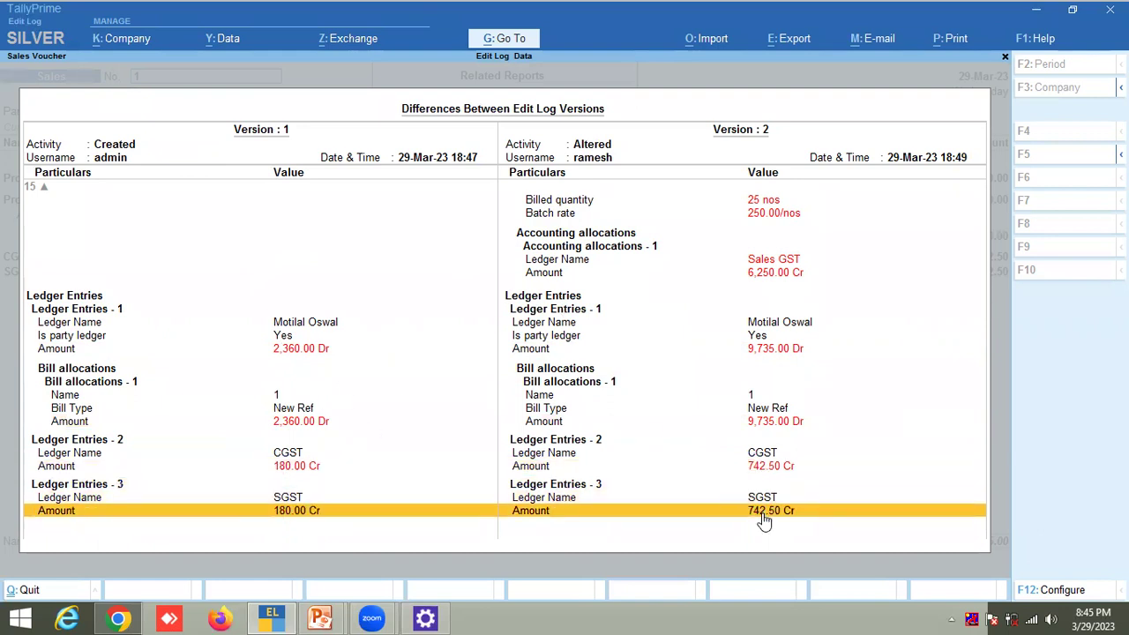
key("Escape")
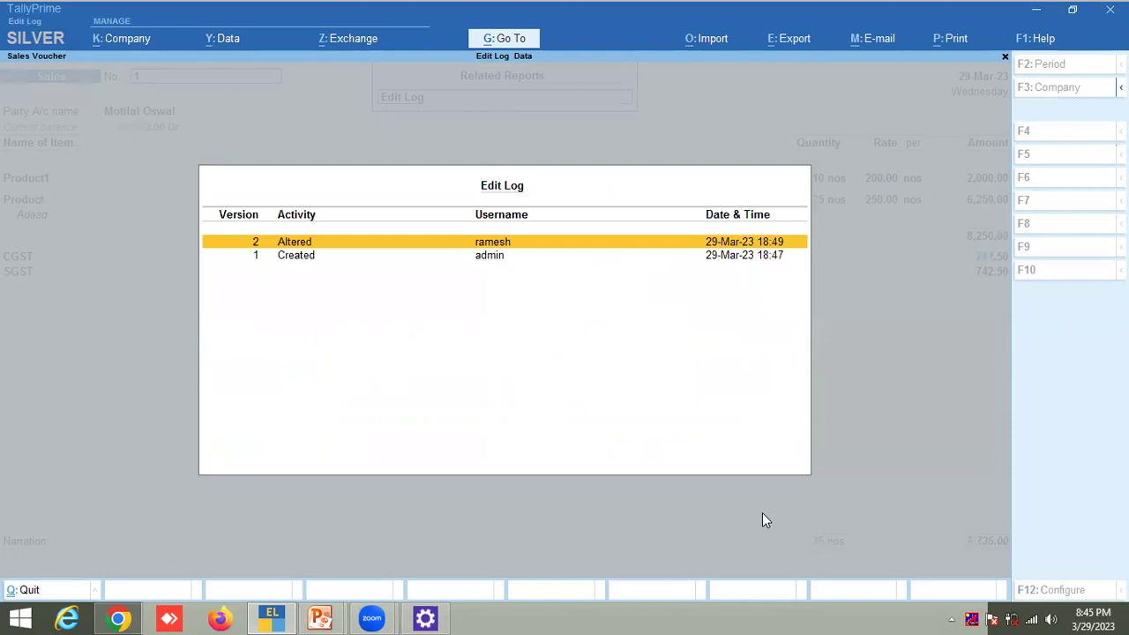
- Reopen the Altered entry, version 2, and configure its differences view with Show altered values only set to No
key("Return")
key("F12")
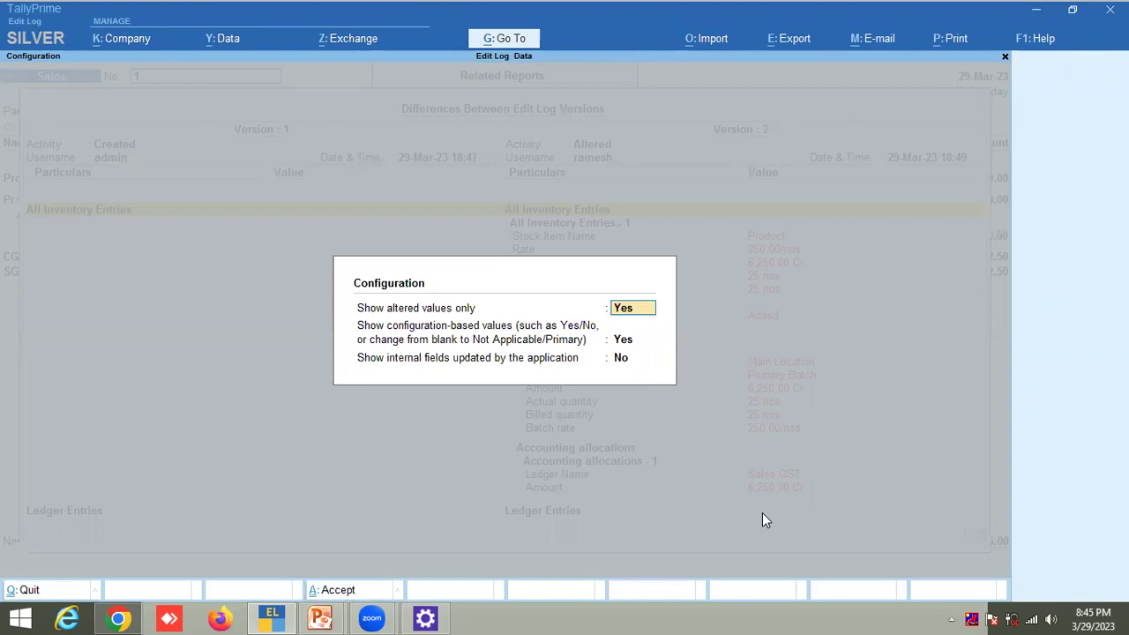
type("n")
key("Return")
key("Return")
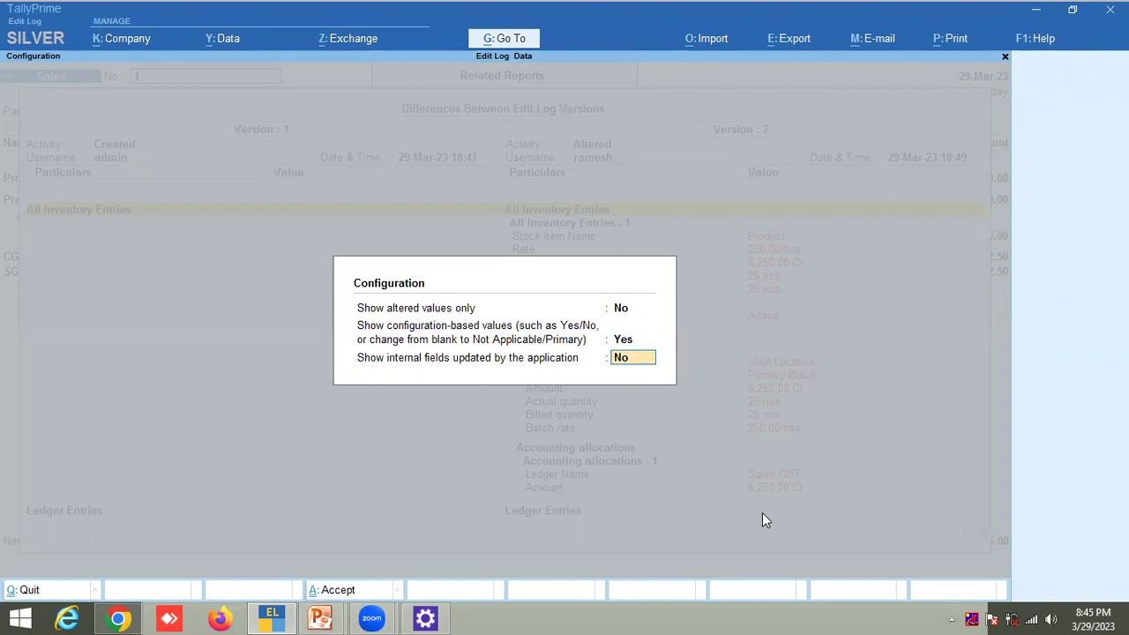
key("Return")
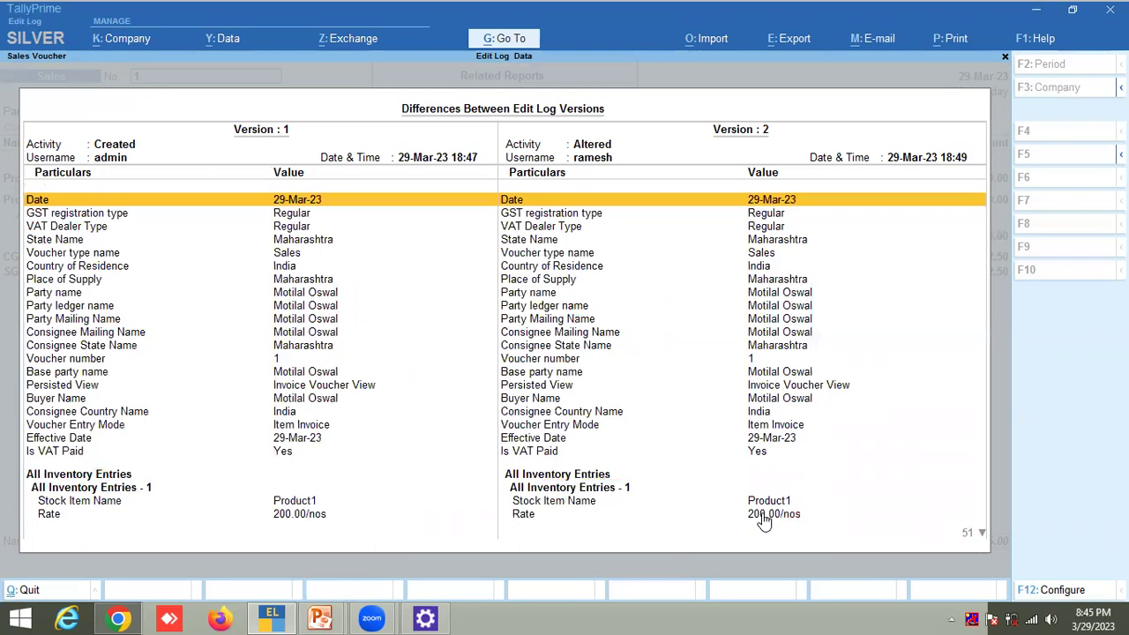
- Examine the full side-by-side voucher particulars and inventory entries of versions 1 and 2, going back to the Date row at the end
key("Down")
key("Down")
key("Down")
key("Down")
key("Down")
key("Down")
key("Down")
key("Down")
key("Down")
key("Down")
key("Down")
key("Down")
key("Down")
key("Down")
key("Down")
key("Down")
key("Down")
key("Down")
key("Down")
key("Down")
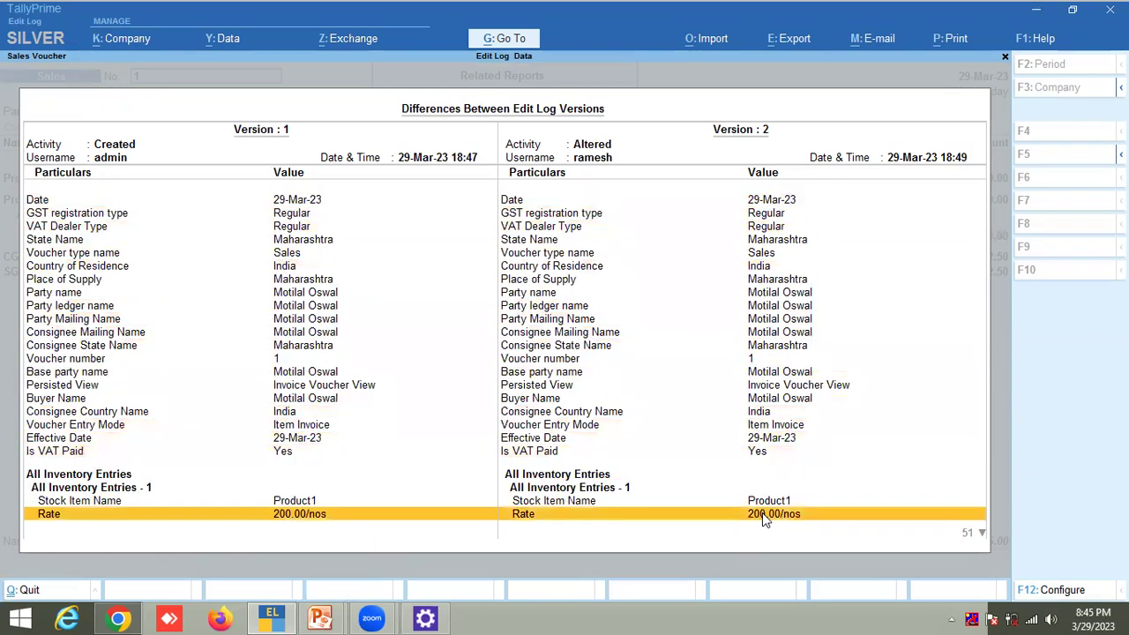
key("Down")
key("Down")
key("Down")
key("Down")
key("Down")
key("Down")
key("Down")
key("Down")
key("Down")
key("Down")
key("Down")
key("Down")
key("Up")
key("Up")
key("Up")
key("Up")
key("Up")
key("Up")
key("Up")
key("Up")
key("Up")
key("Up")
key("Up")
key("Up")
key("Up")
key("Up")
key("Up")
key("Up")
key("Up")
key("Up")
key("Up")
key("Up")
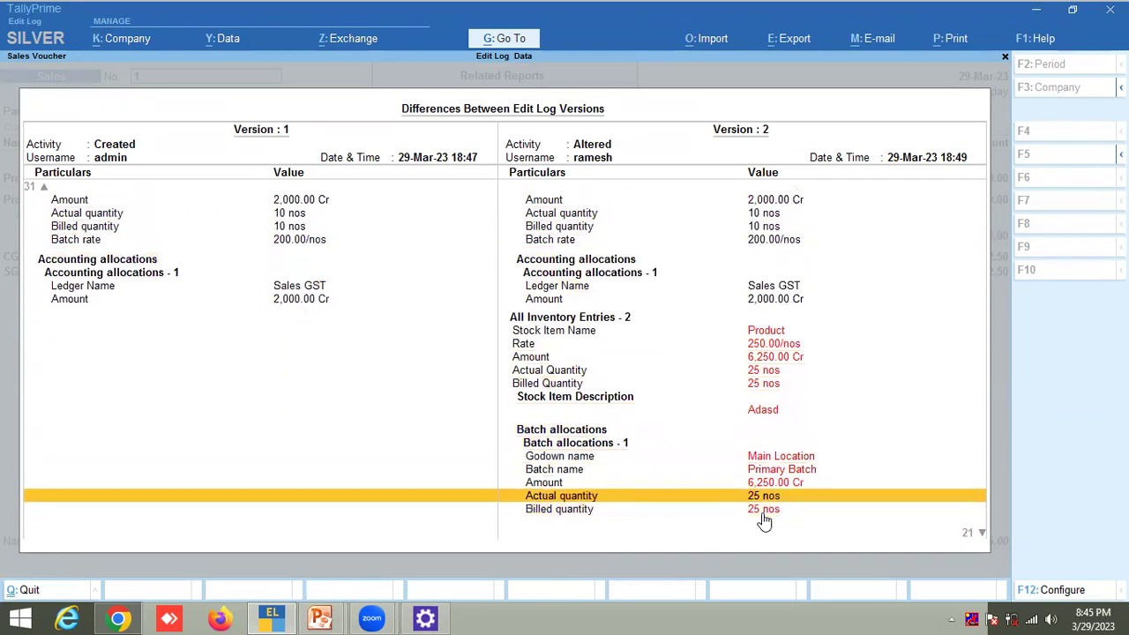
key("Up")
key("Up")
key("Up")
key("Up")
key("Up")
key("Up")
key("Up")
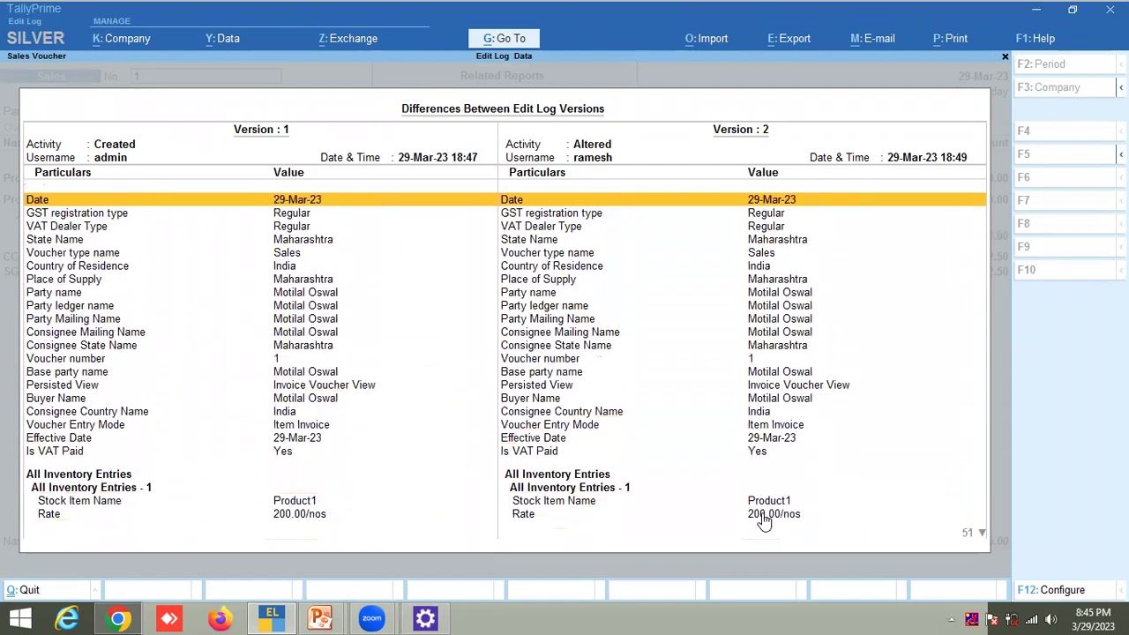
- Set Show altered values only to Yes in the configuration of the version differences view
key("F12")
type("y")
key("Return")
key("Return")
key("Return")
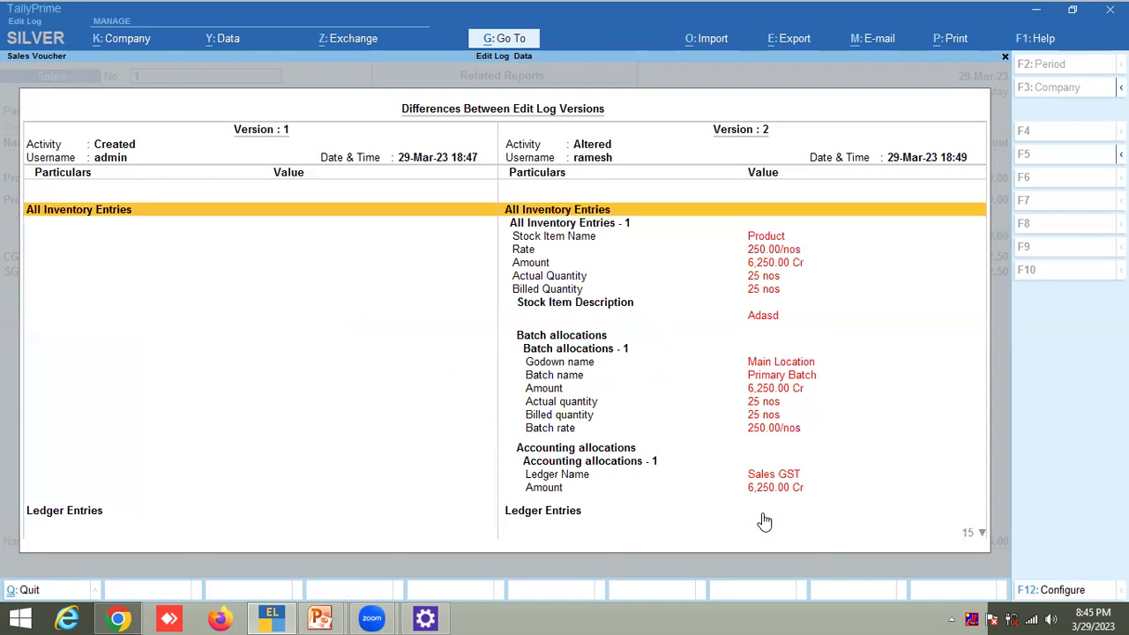
- Examine the altered inventory and ledger values of versions 1 and 2, going back to the All Inventory Entries row at the end
key("Down")
key("Down")
key("Down")
key("Down")
key("Down")
key("Down")
key("Down")
key("Down")
key("Down")
key("Down")
key("Down")
key("Down")
key("Down")
key("Down")
key("Down")
key("Down")
key("Down")
key("Down")
key("Down")
key("Down")
key("Up")
key("Up")
key("Up")
key("Up")
key("Up")
key("Up")
key("Up")
key("Up")
key("Up")
key("Up")
key("Up")
key("Up")
key("Up")
key("Up")
key("Up")
key("Up")
key("Up")
key("Up")
key("Up")
key("Up")
key("Up")
key("Up")
key("Up")
- Set Show altered values only to No in the differences view configuration, keeping the other two options as they are
key("F12")
key("BackSpace")
key("BackSpace")
key("BackSpace")
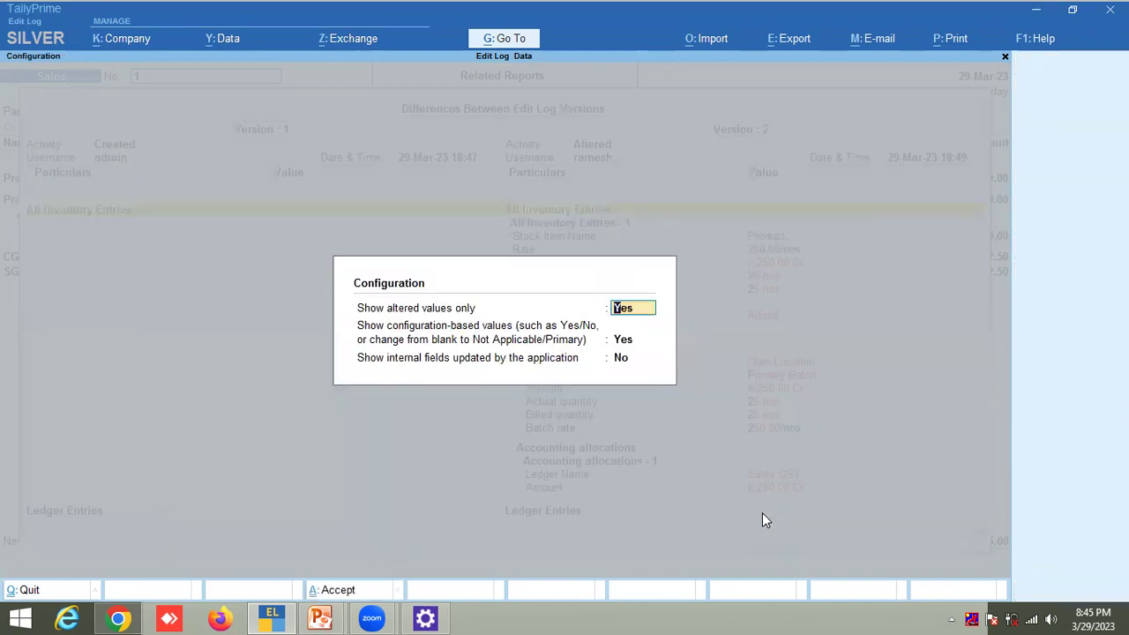
type("n")
key("Return")
key("Return")
key("Return")
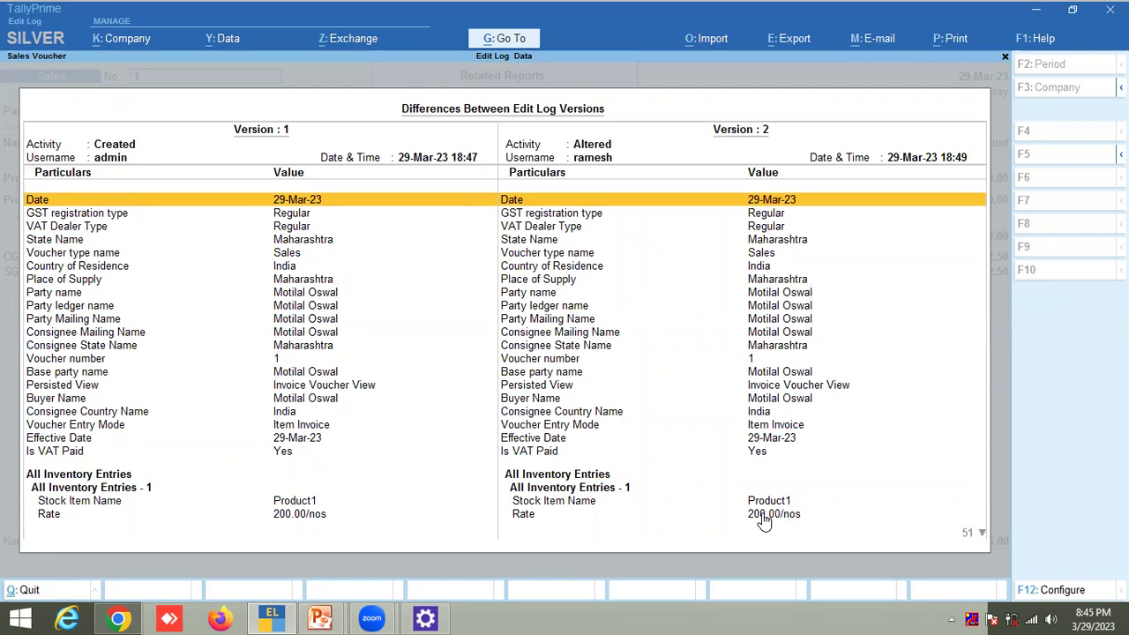
- Look through the unaltered and altered voucher particulars down to the second inventory entry, and go back to the Date row
key("Down")
key("Down")
key("Down")
key("Down")
key("Down")
key("Down")
key("Down")
key("Down")
key("Down")
key("Down")
key("Down")
key("Down")
key("Down")
key("Down")
key("Down")
key("Down")
key("Down")
key("Down")
key("Down")
key("Down")
key("Down")
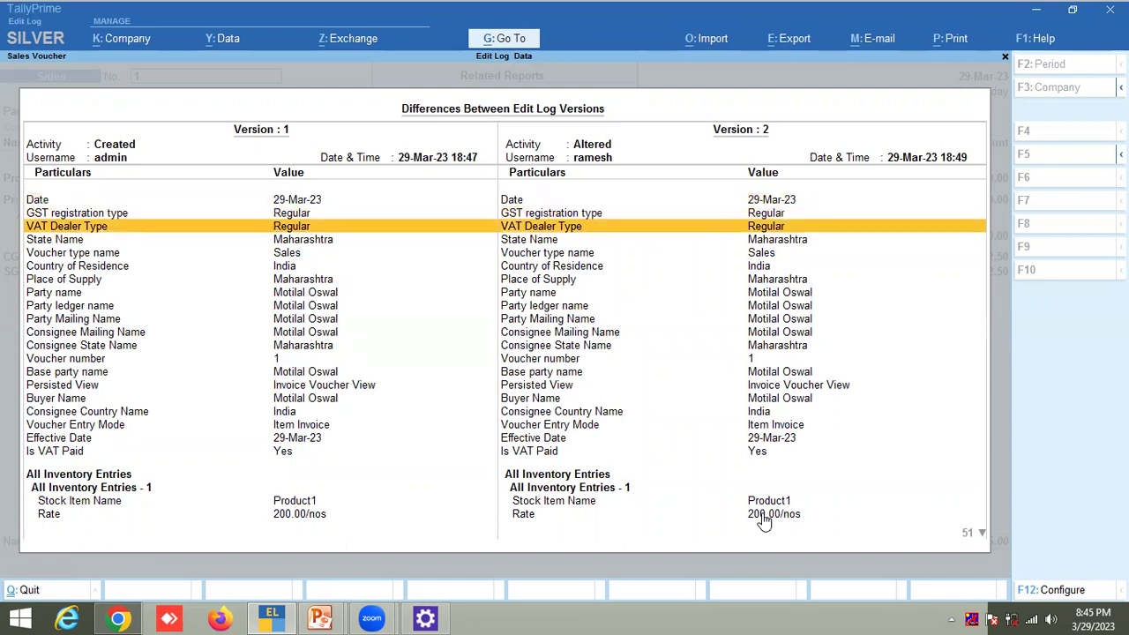
key("Up")
key("Up")
key("Up")
key("Up")
key("Up")
key("Up")
key("Up")
key("Up")
key("Up")
key("Up")
key("Up")
key("Up")
key("Up")
key("Up")
key("Up")
key("Up")
key("Up")
key("Up")
key("Up")
key("Up")
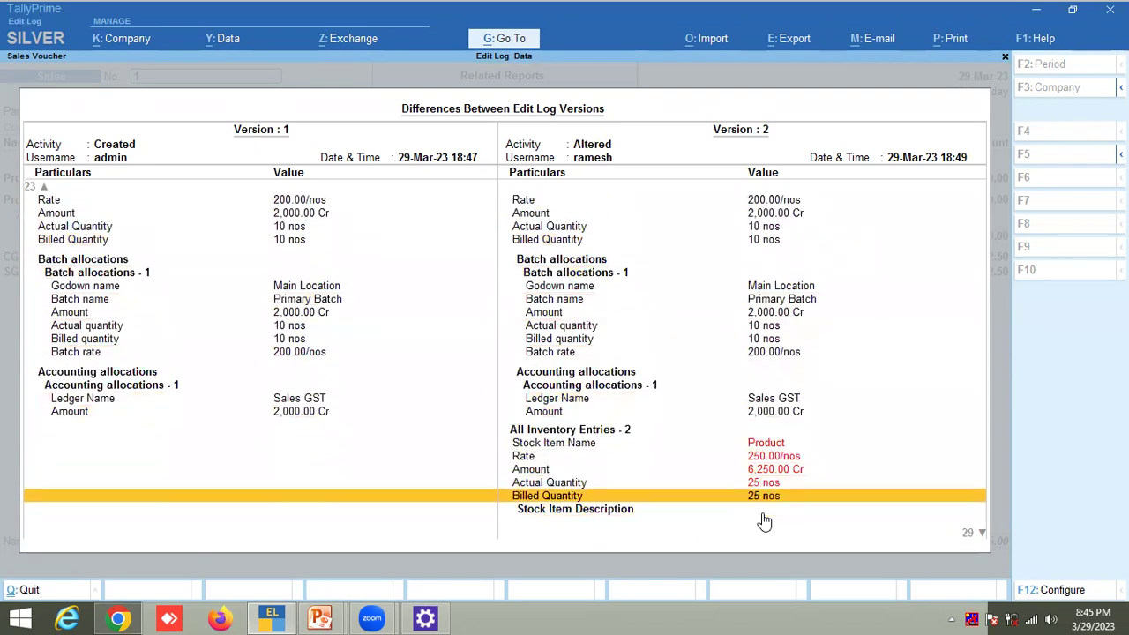
key("Up")
key("Up")
key("Up")
key("Up")
key("Up")
key("Up")
key("Up")
key("Up")
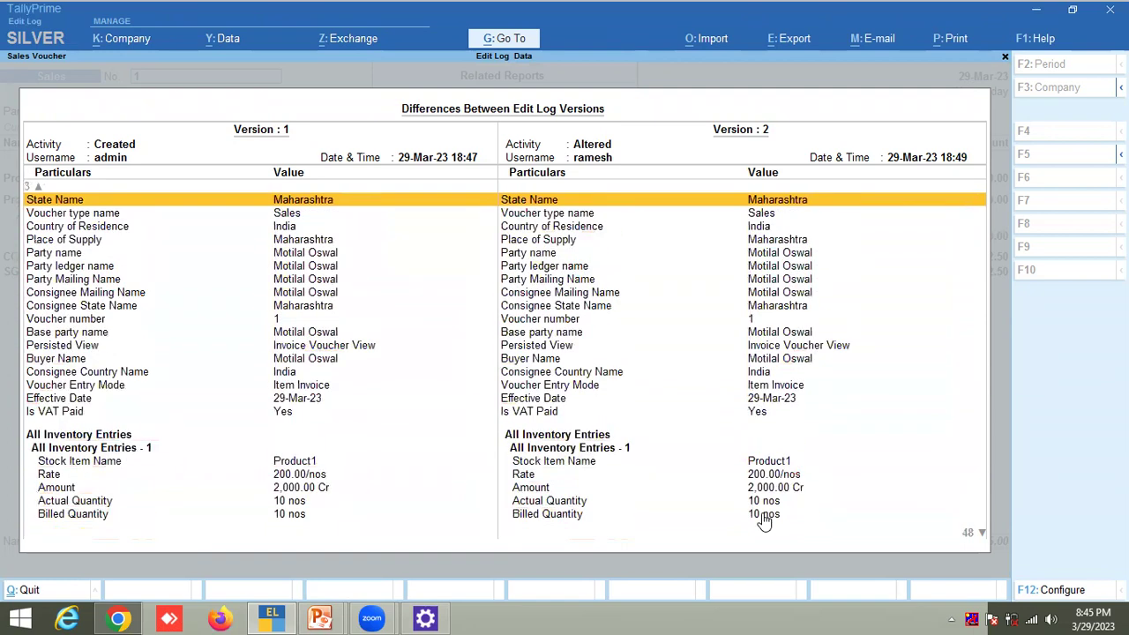
- Compare the general particulars and first inventory entry of both versions, continuing to the Product stock item added in version 2
key("Down")
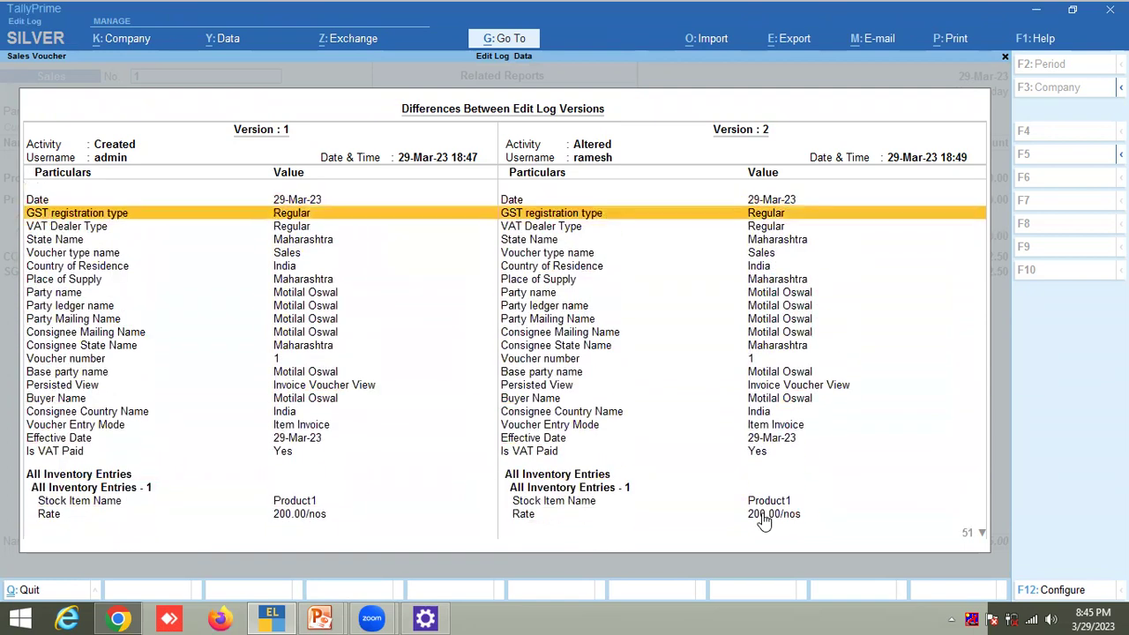
key("Down")
key("Down")
key("Down")
key("Down")
key("Down")
key("Down")
key("Down")
key("Down")
key("Down")
key("Down")
key("Down")
key("Down")
key("Down")
key("Down")
key("Down")
key("Down")
key("Down")
key("Down")
key("Down")
key("Down")
key("Down")
key("Down")
key("Down")
key("Down")
key("Down")
key("Down")
key("Down")
key("Down")
key("Down")
key("Down")
key("Down")
key("Down")
key("Down")
key("Down")
key("Down")
key("Down")
key("Down")
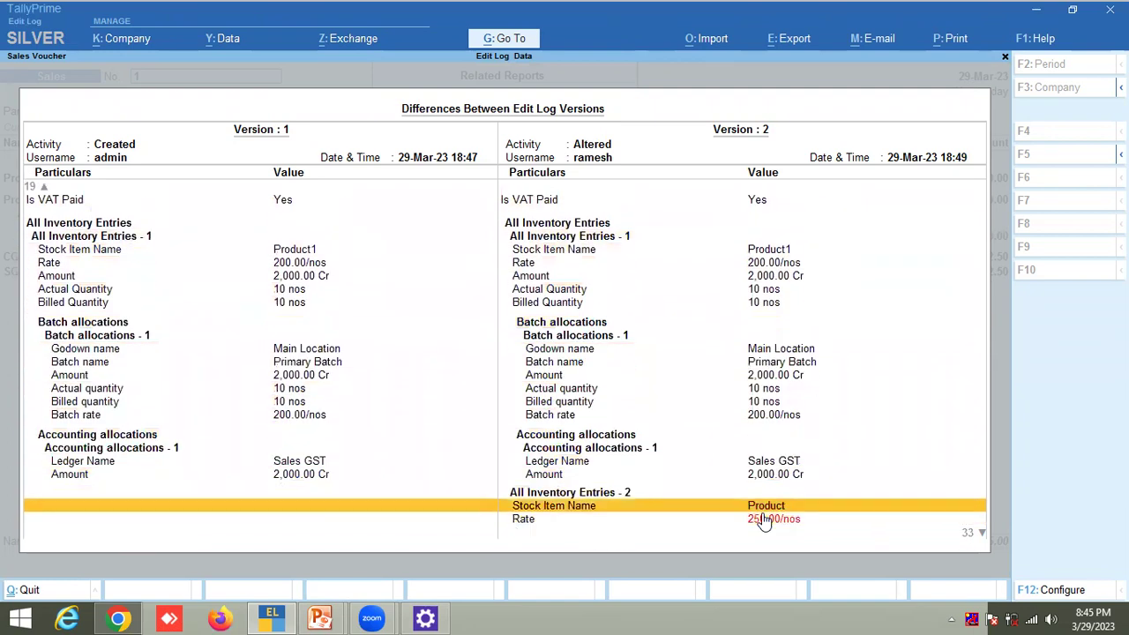
- Examine the added item's batch and accounting allocations and both versions' ledger entries, ending at the SGST amount
key("Down")
key("Down")
key("Down")
key("Down")
key("Down")
key("Down")
key("Down")
key("Down")
key("Down")
key("Down")
key("Down")
key("Down")
key("Down")
key("Down")
key("Down")
key("Down")
key("Down")
key("Down")
key("Down")
key("Down")
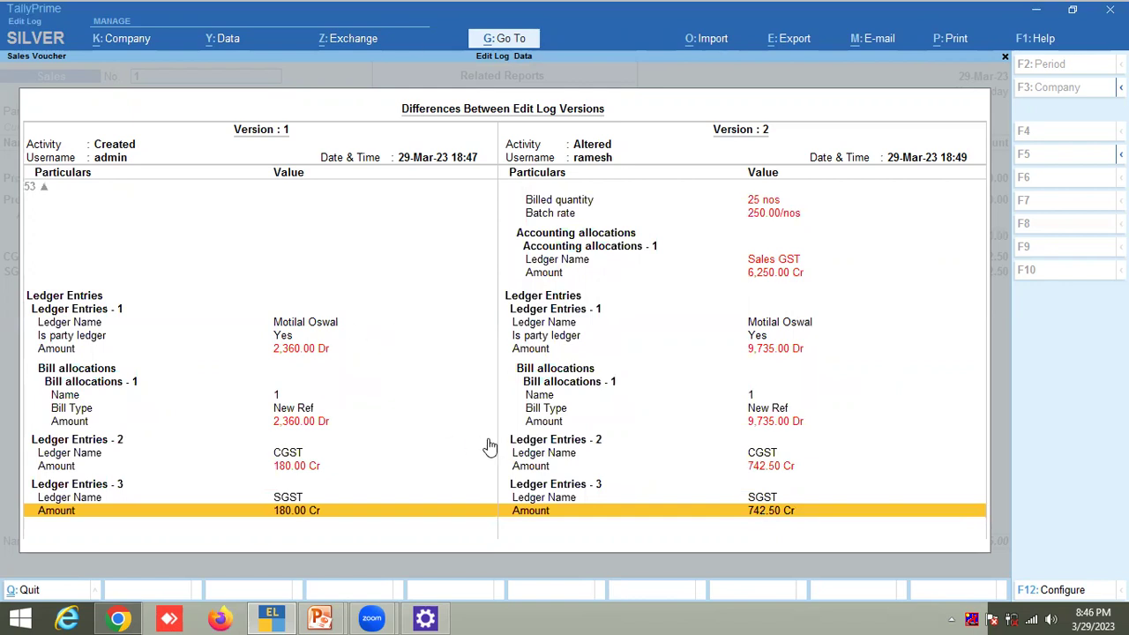
- Close the version comparison, its Edit Log and the sales voucher, returning to the Day Book
key("Escape")
key("Escape")
key("Escape")
key("y")
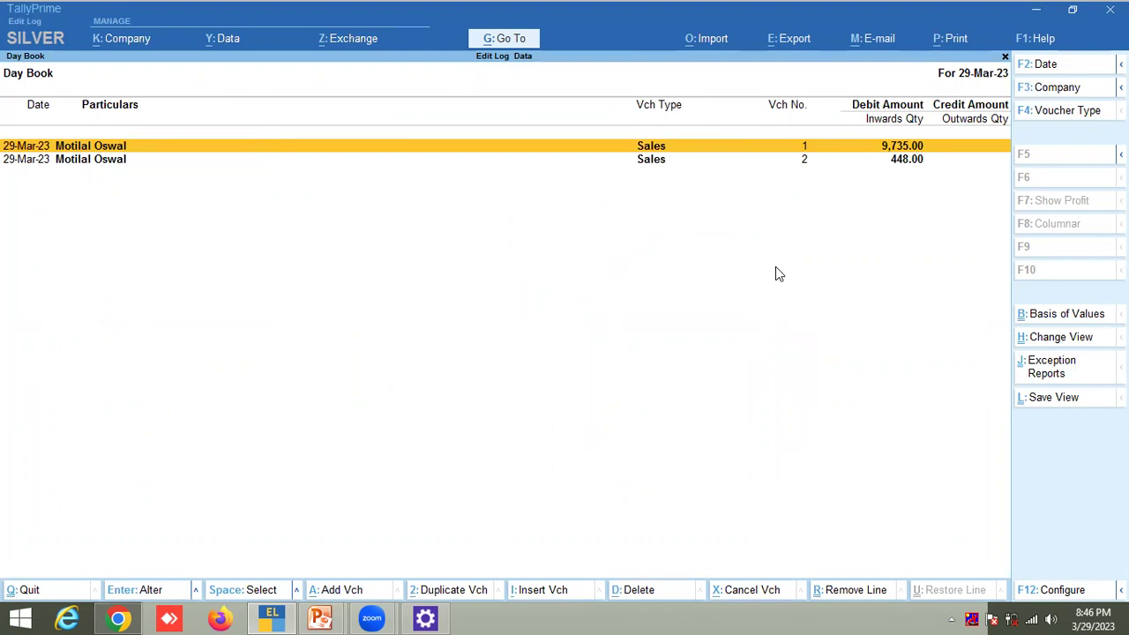
left_click(1052, 368)
key("Escape")
- Set the Day Book's Basis of Values to show the report for Altered Vouchers only
left_click(1067, 315)
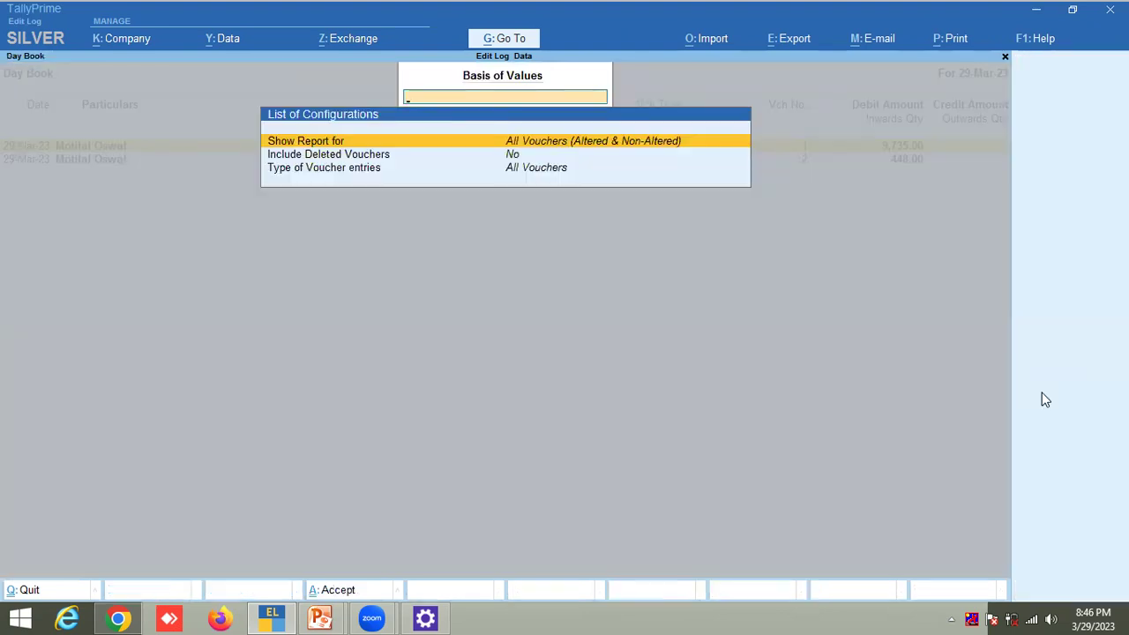
key("Return")
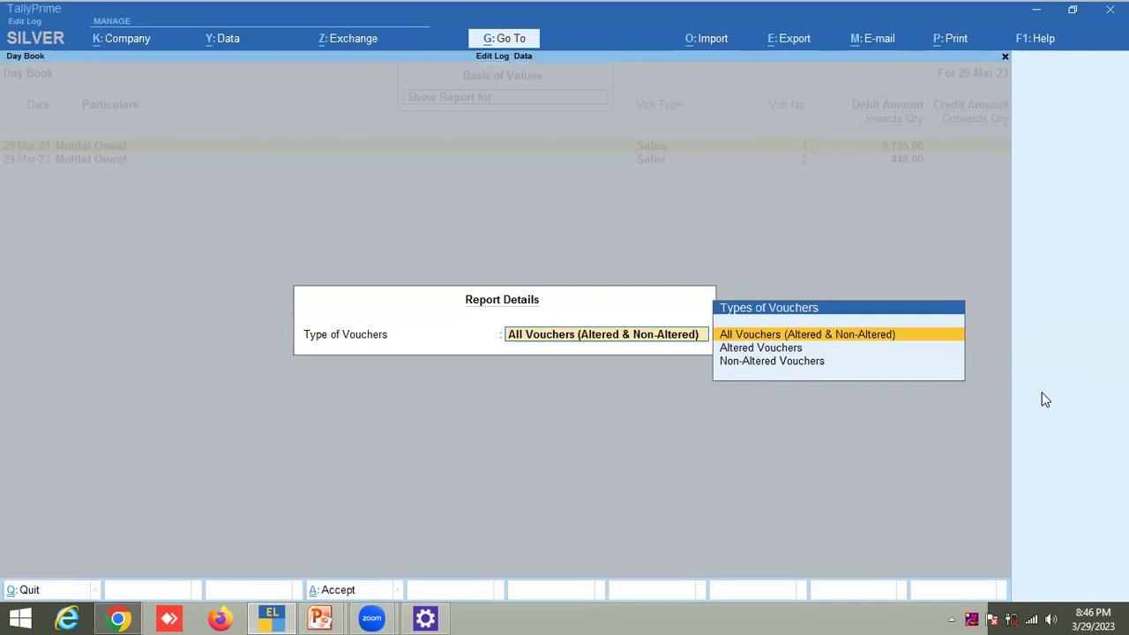
key("Down")
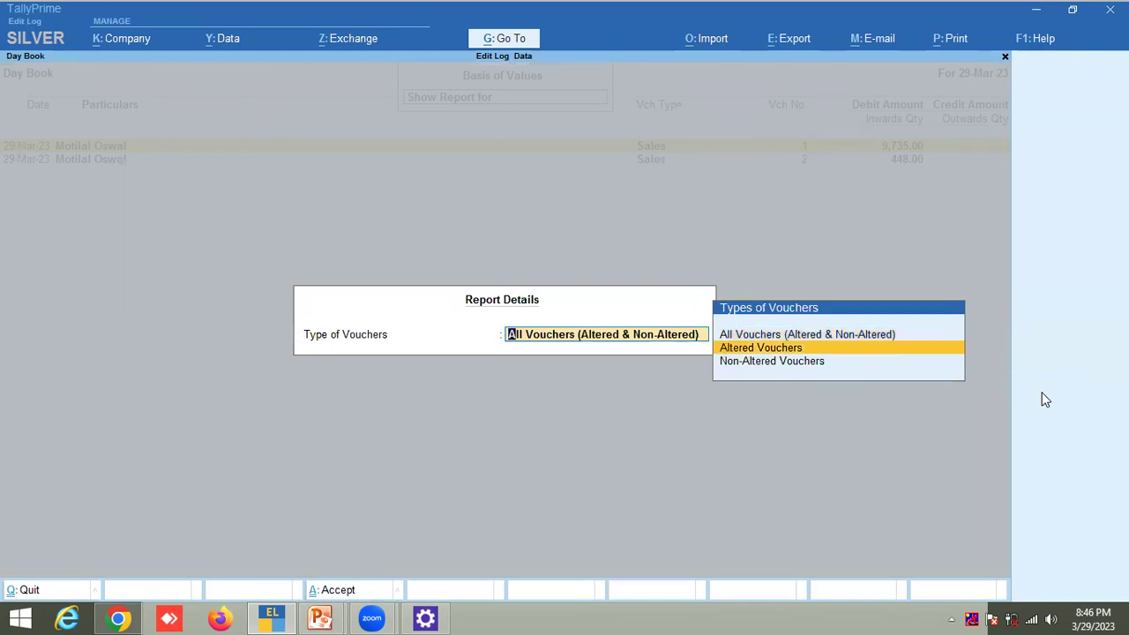
key("Up")
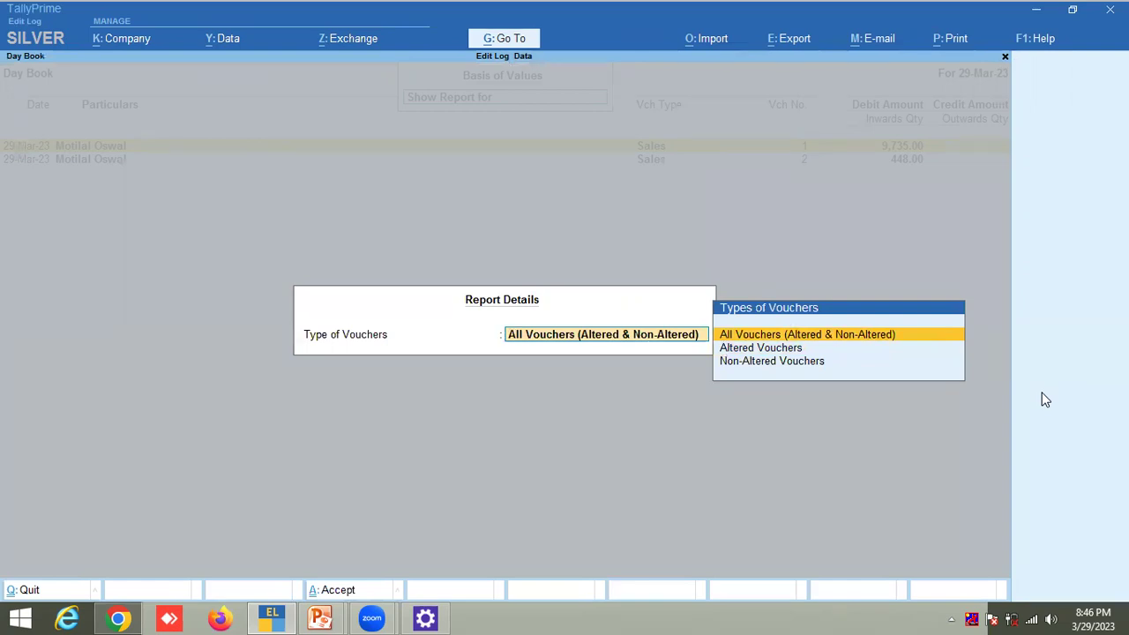
key("Down")
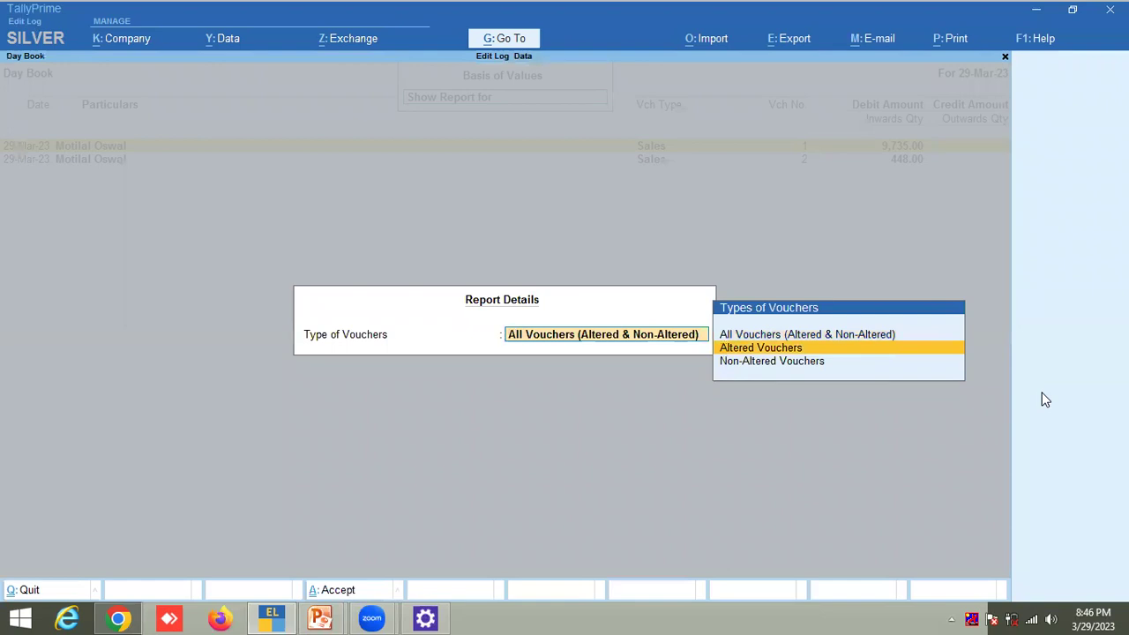
key("Return")
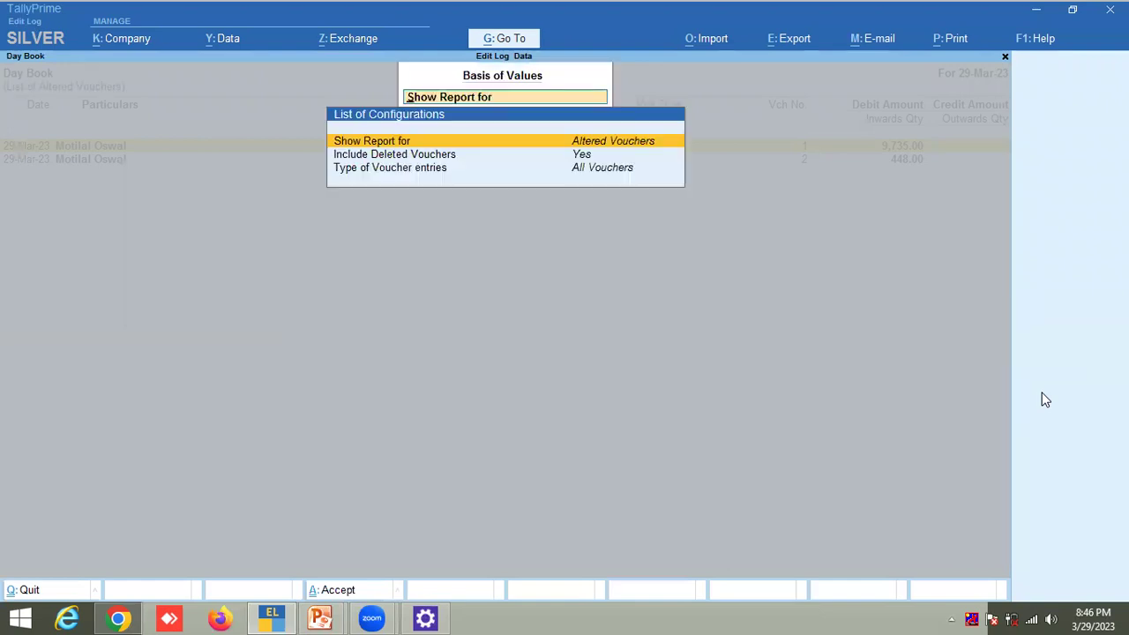
key("ctrl+a")
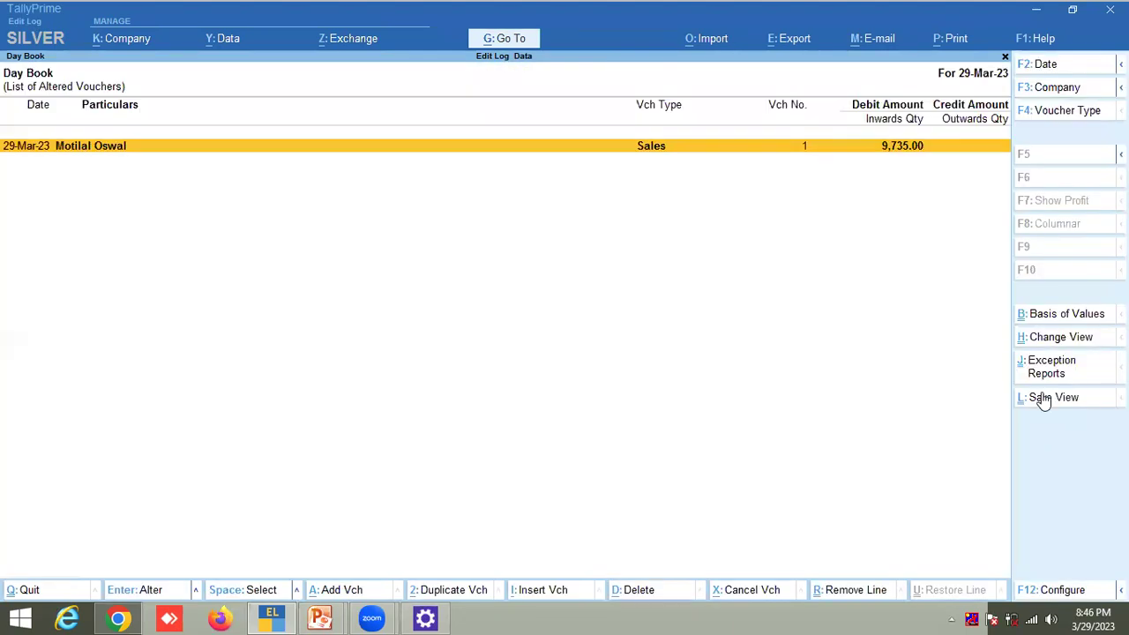
- View the altered sales voucher from the filtered list, and reopen the Day Book with its default voucher listing
key("Return")
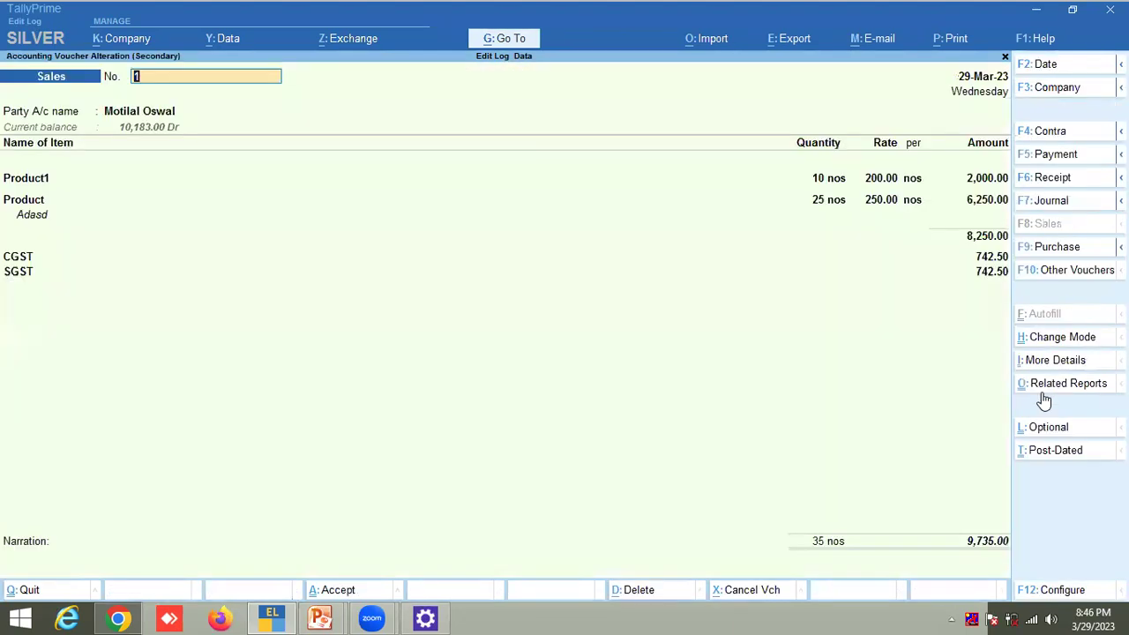
key("Escape")
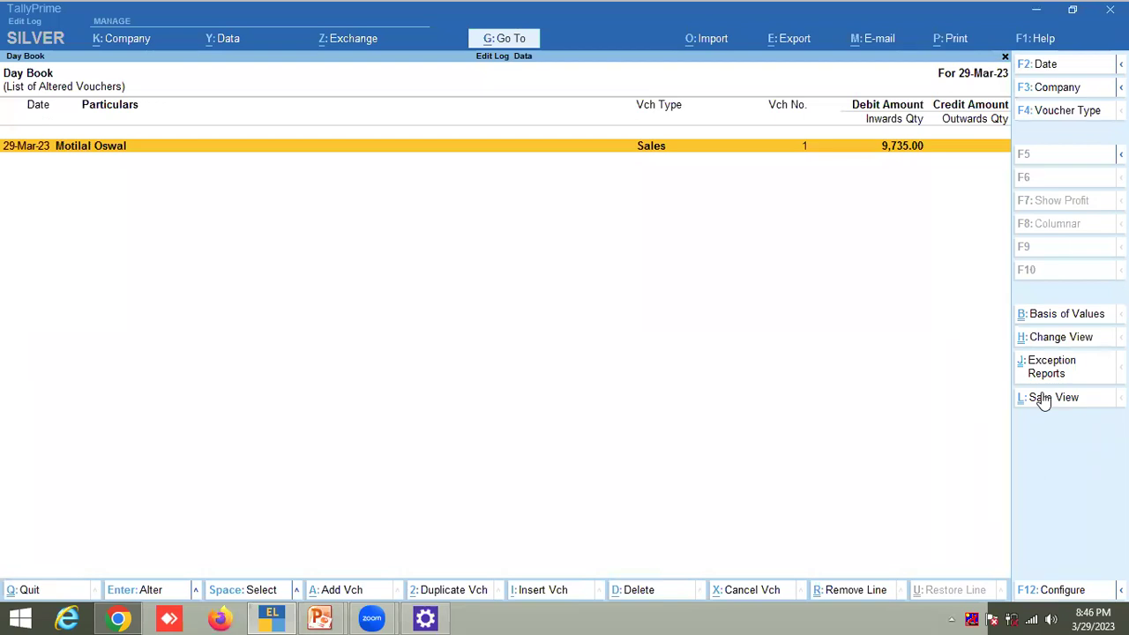
key("Escape")
key("Return")
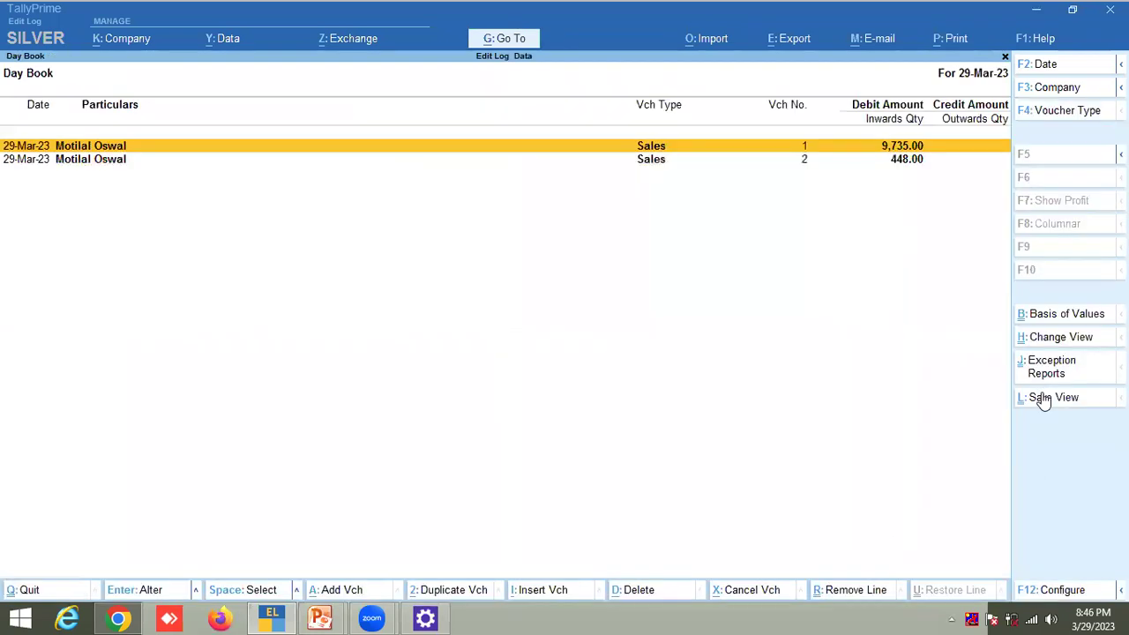
key("alt+F5")
key("alt+F5")
- Leave the Day Book and open the Ledgers list from the Chart of Accounts
key("Escape")
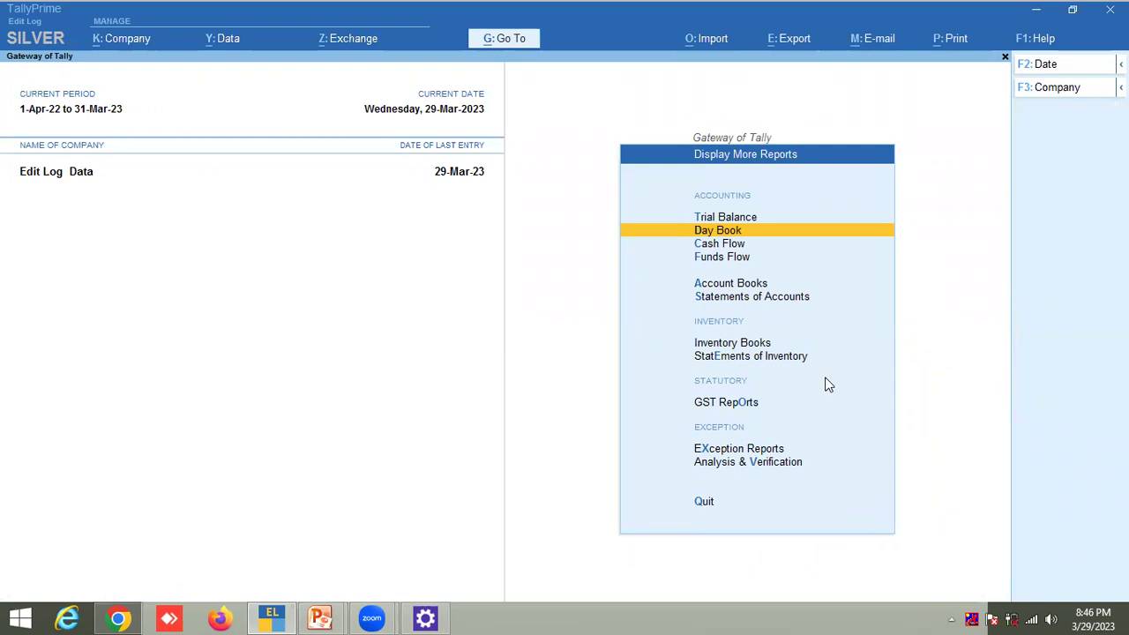
key("Escape")
key("Down")
key("Down")
key("Down")
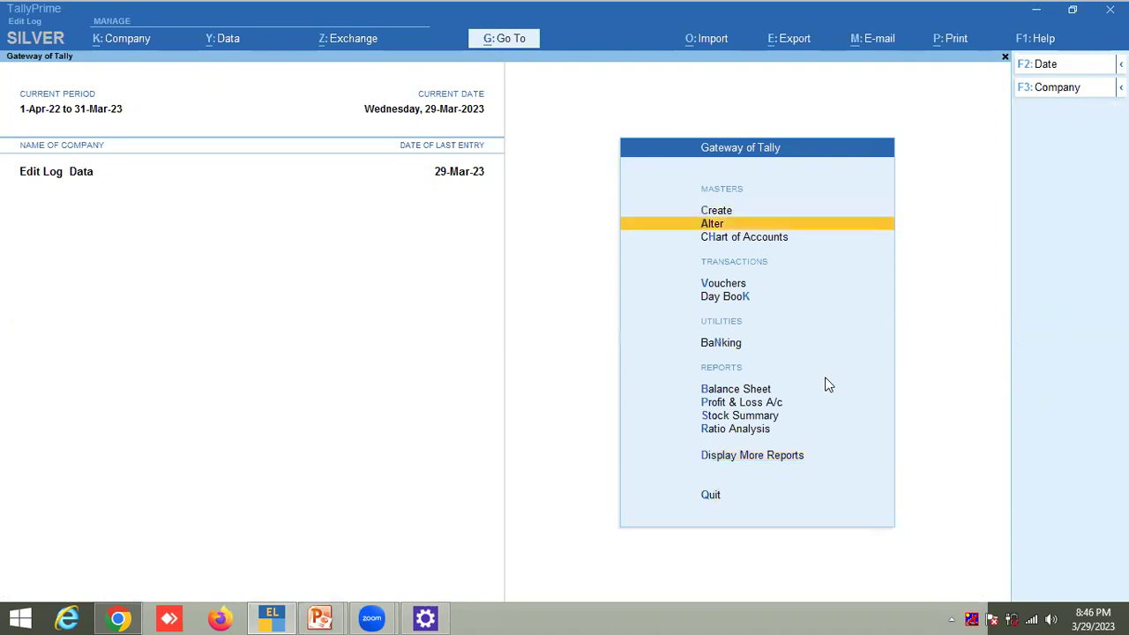
key("Down")
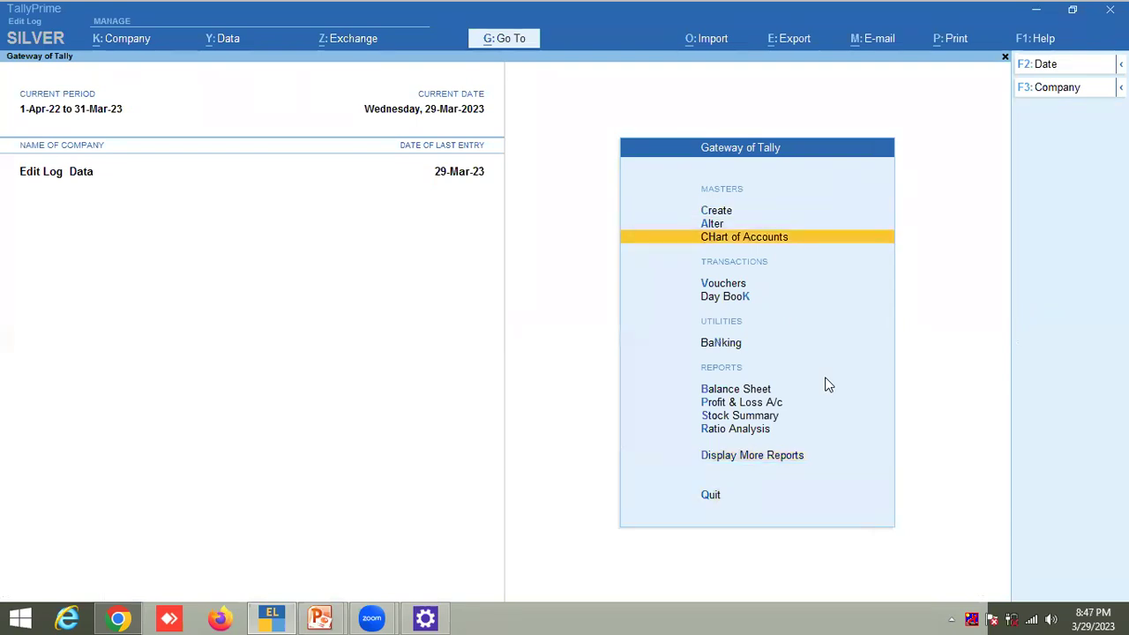
key("Return")
key("Up")
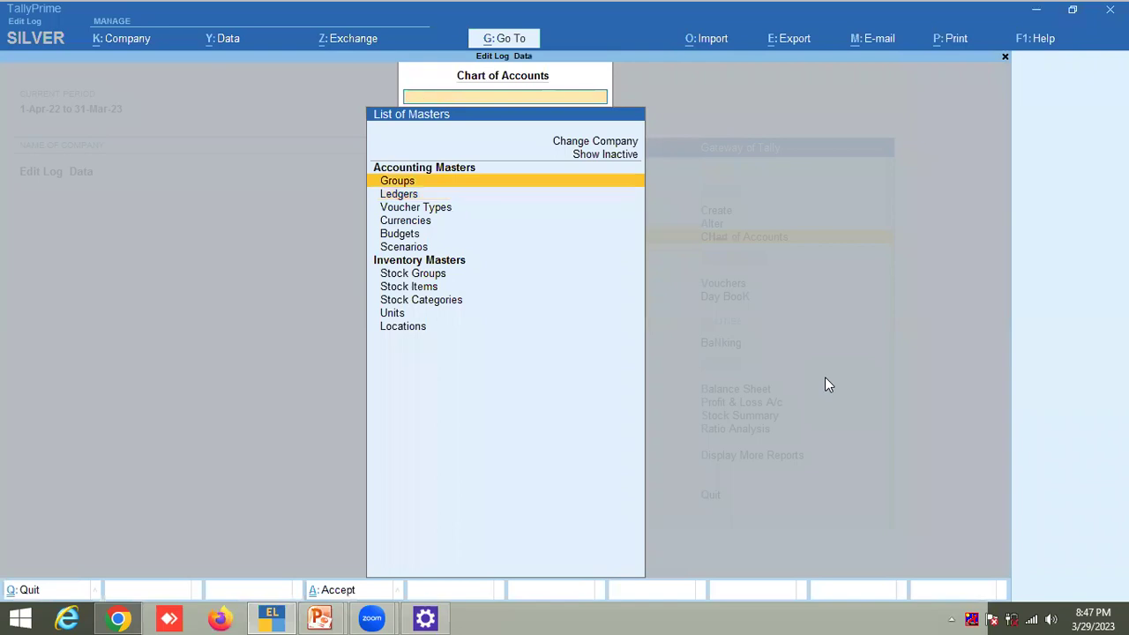
key("Escape")
key("Return")
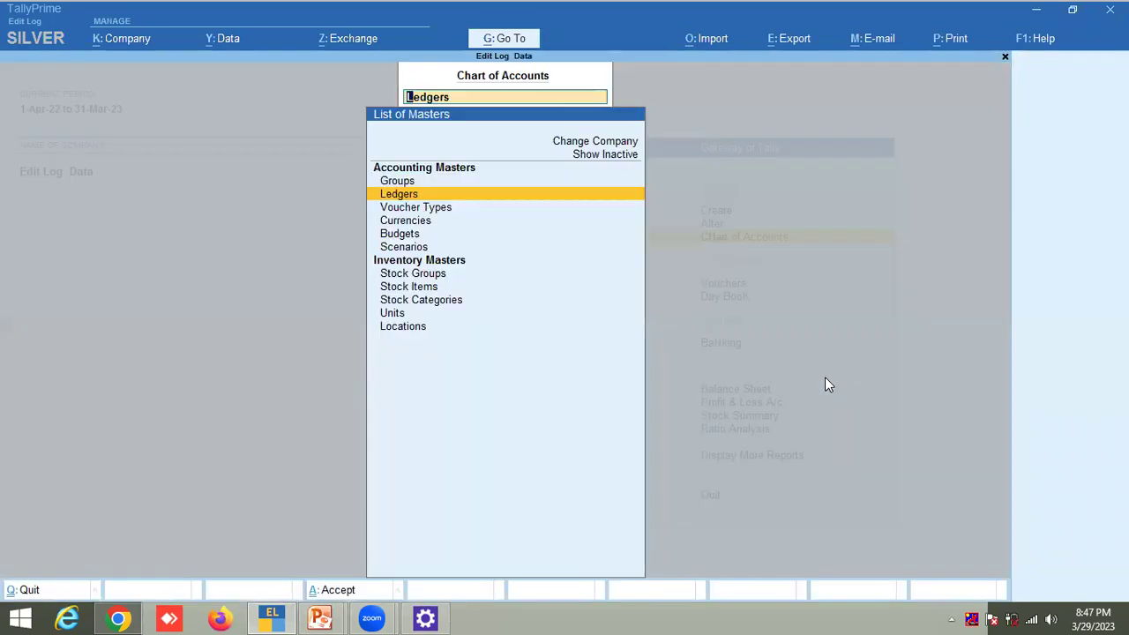
key("Return")
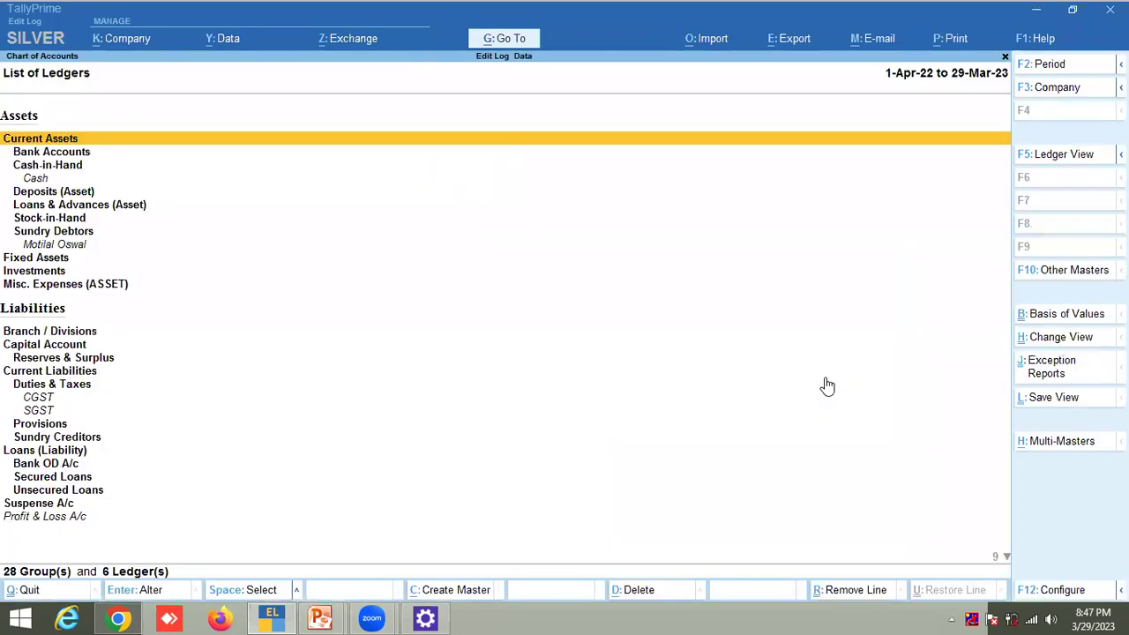
- Look through the List of Ledgers down to Sales GST under Income, and go back up to Branch / Divisions
key("Down")
key("Down")
key("Down")
key("Down")
key("Down")
key("Down")
key("Down")
key("Down")
key("Down")
key("Down")
key("Down")
key("Down")
key("Down")
key("Down")
key("Down")
key("Down")
key("Down")
key("Down")
key("Down")
key("Down")
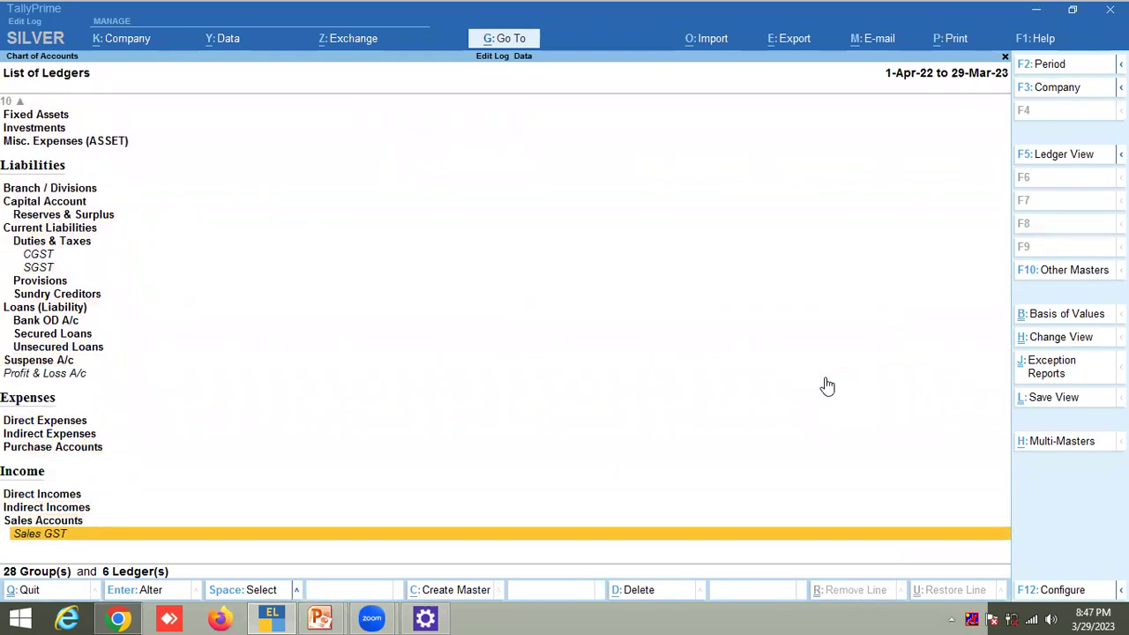
key("Up")
key("Up")
key("Up")
key("Up")
key("Up")
key("Up")
key("Up")
key("Up")
key("Up")
key("Up")
key("Up")
key("Up")
key("Up")
key("Up")
key("Up")
key("Up")
key("Up")
key("Up")
key("Up")
key("Up")
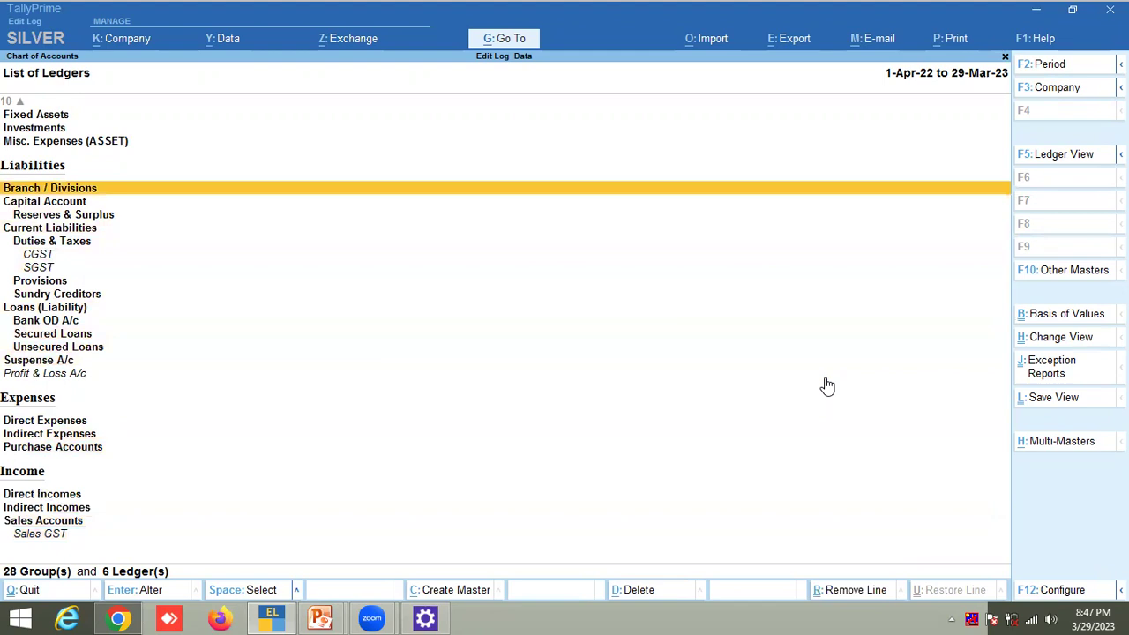
- Set the ledger list's Basis of Values to show the report for Altered Ledgers only
left_click(1076, 319)
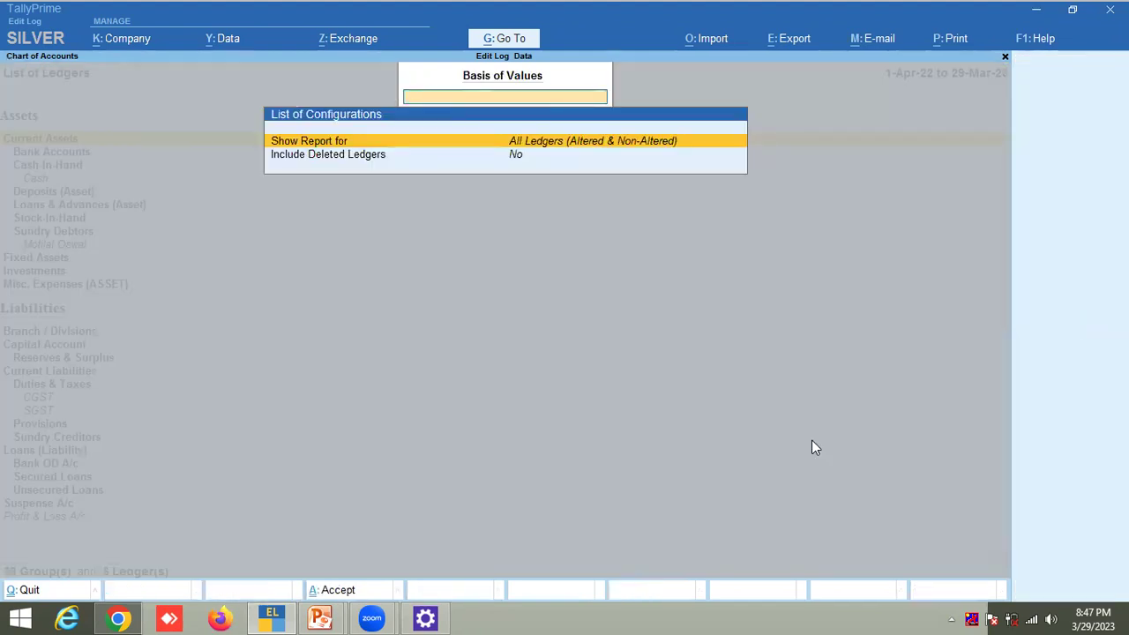
key("Return")
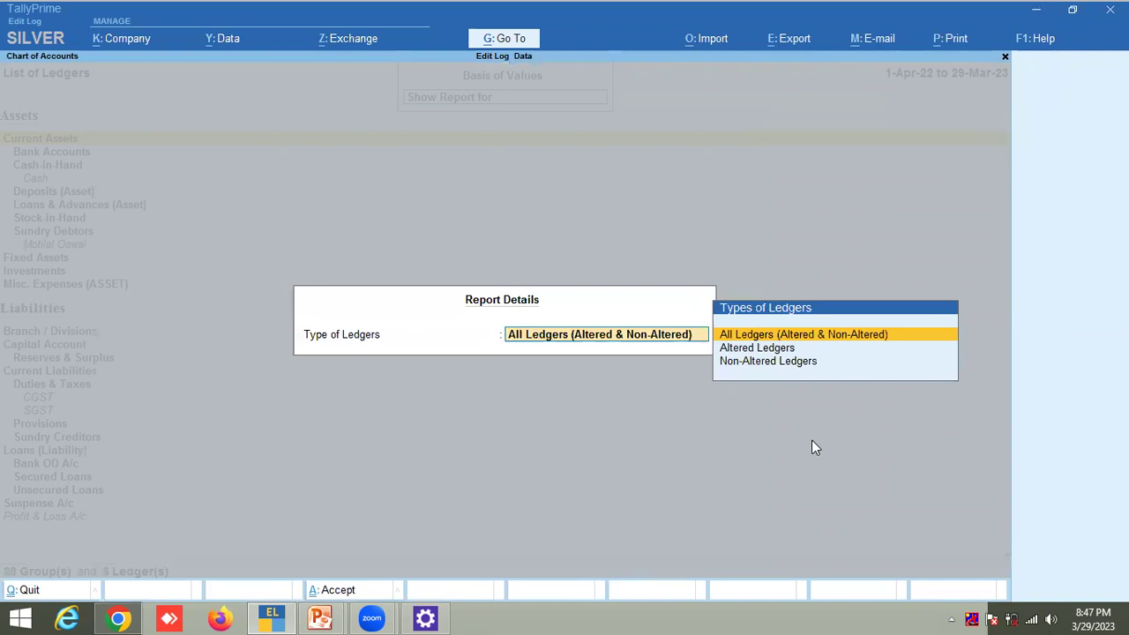
key("Down")
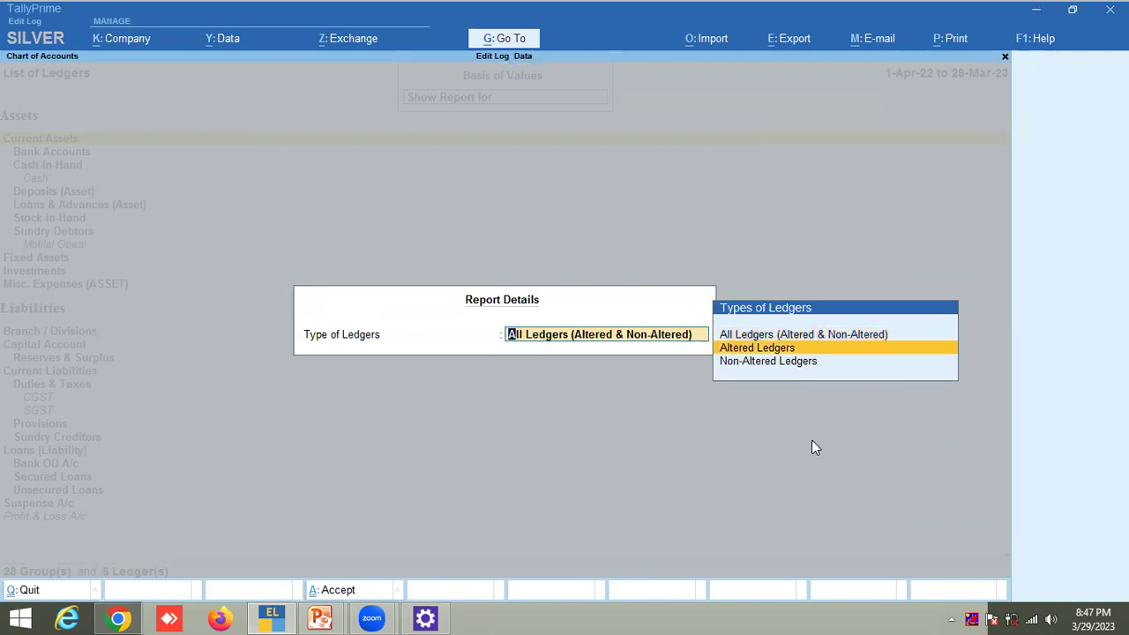
key("Return")
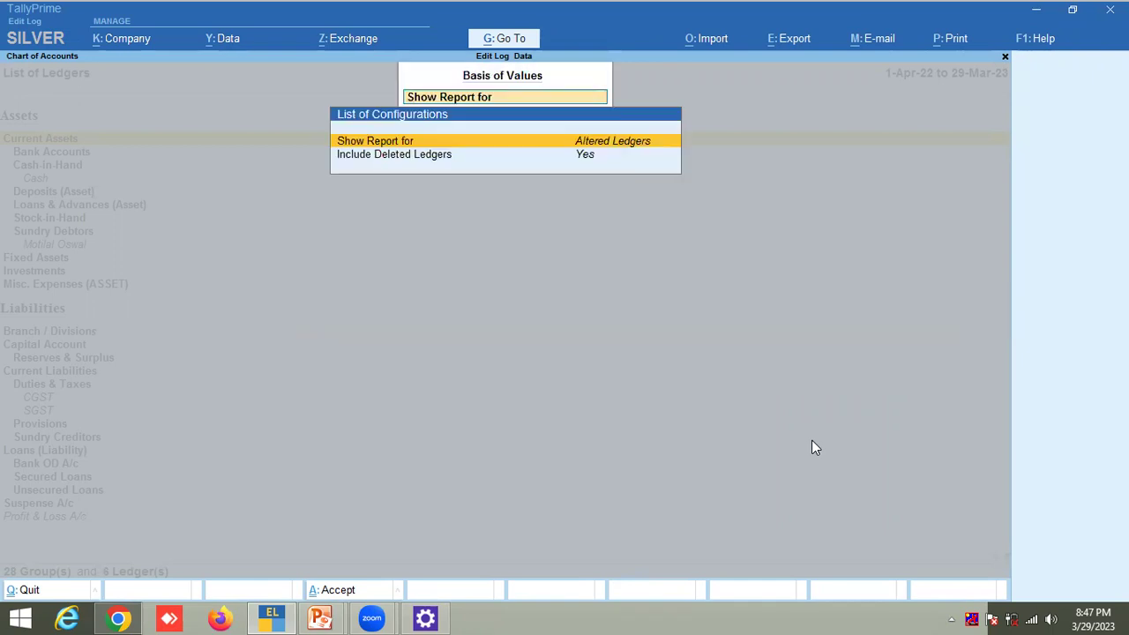
key("ctrl+a")
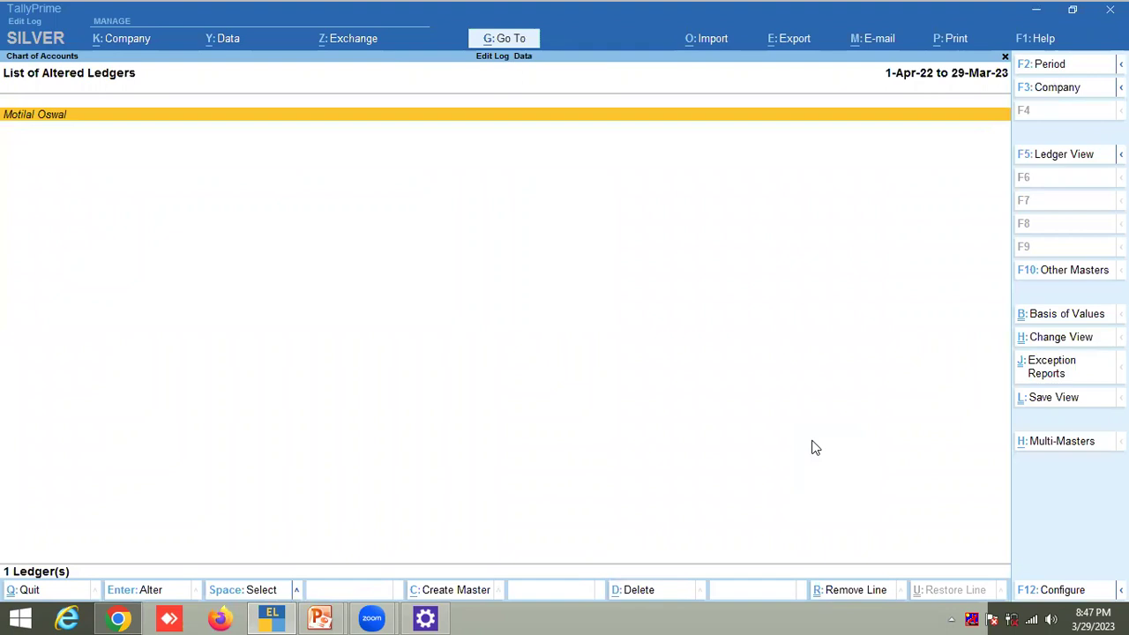
- Open the altered party ledger and display its Edit Log from the related reports
key("Return")
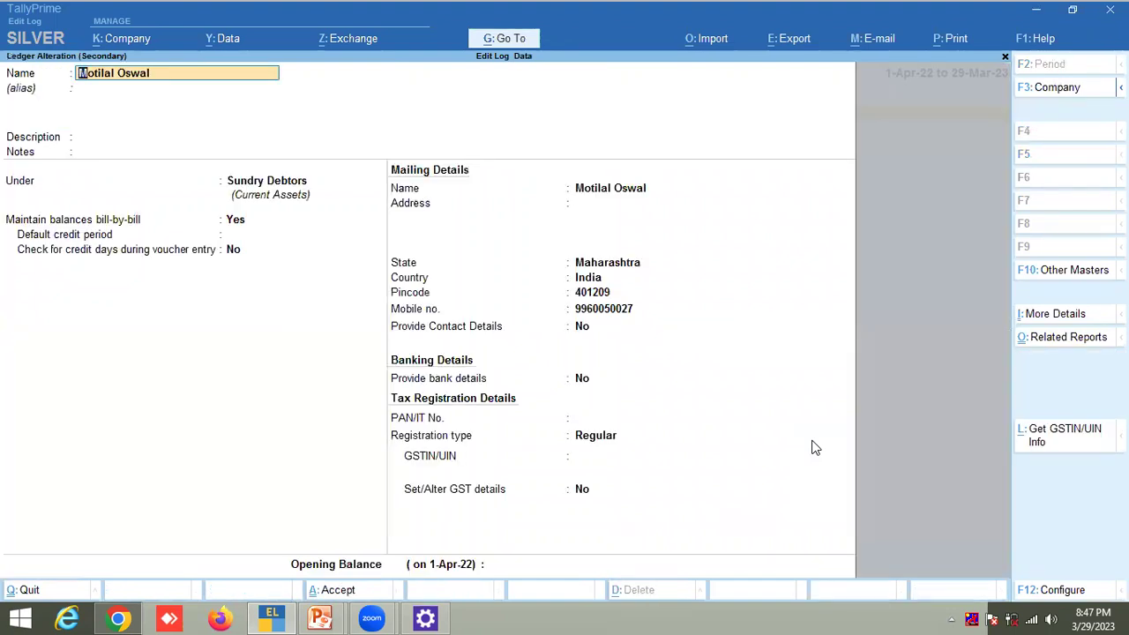
left_click(1027, 315)
key("Escape")
left_click(1075, 340)
key("Return")
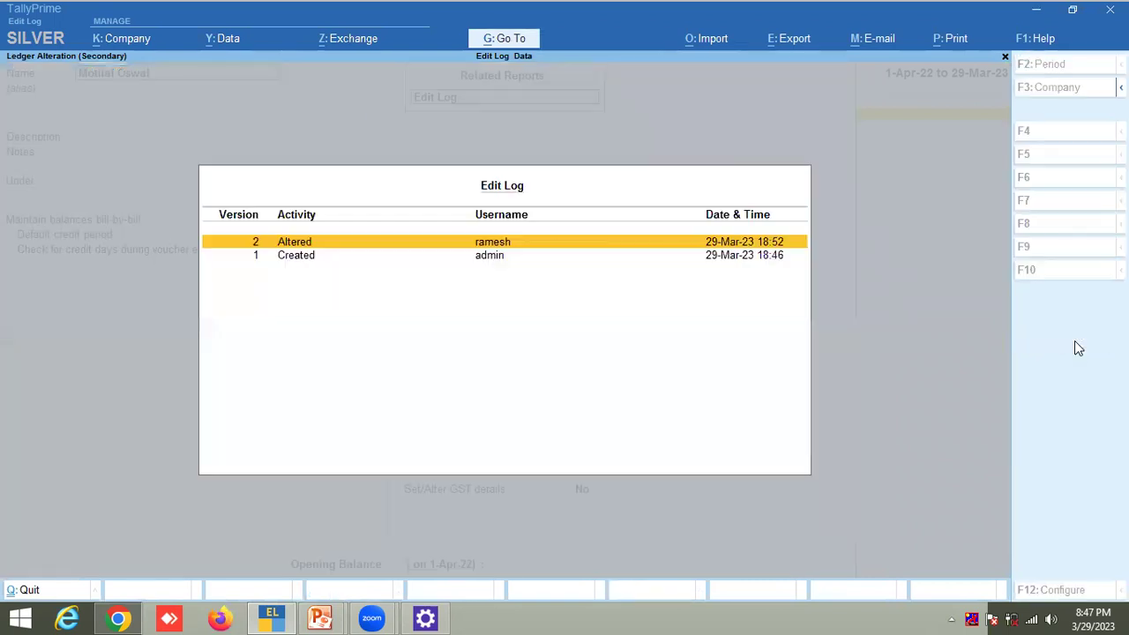
- Open the created version 1 entry in the Edit Log and examine its particulars from Currency Name to Language Name
key("Down")
key("Up")
key("Down")
key("Up")
key("Down")
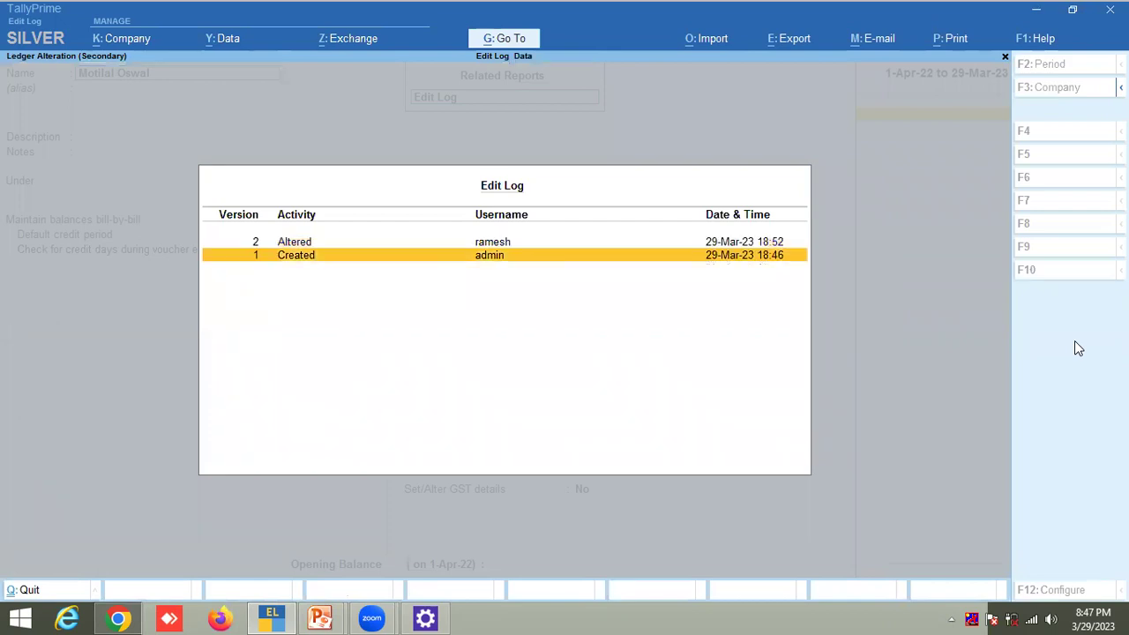
key("Return")
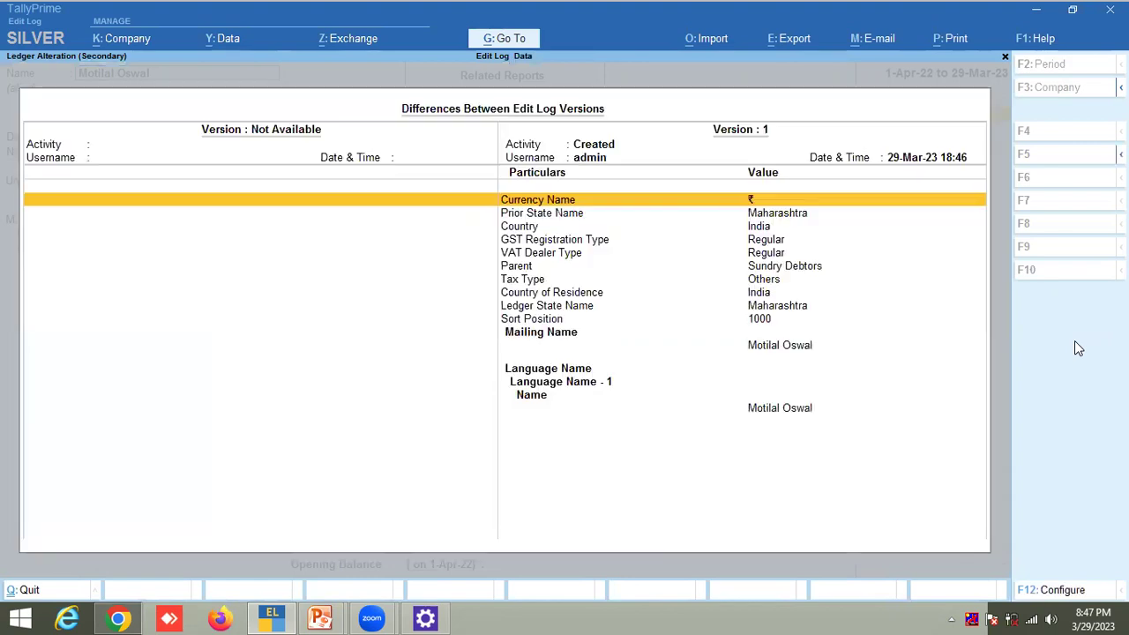
key("Down")
key("Down")
key("Down")
key("Down")
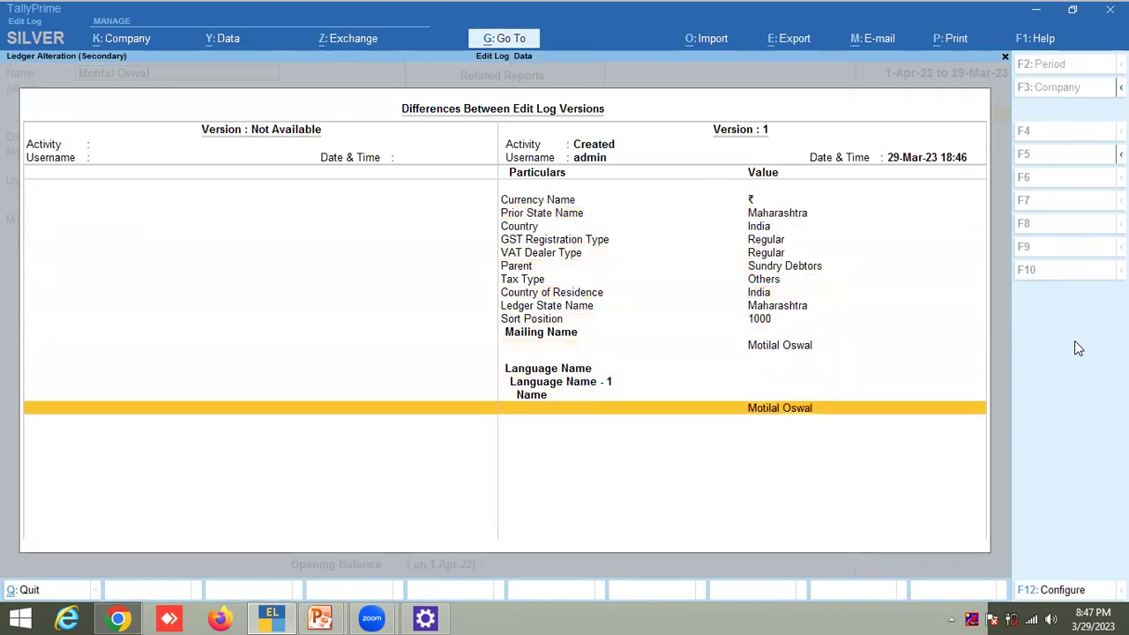
key("Up")
key("Up")
key("Up")
key("Up")
key("Up")
key("Up")
key("Up")
key("Up")
key("Up")
key("Up")
key("Up")
key("Up")
key("Up")
key("Up")
key("Down")
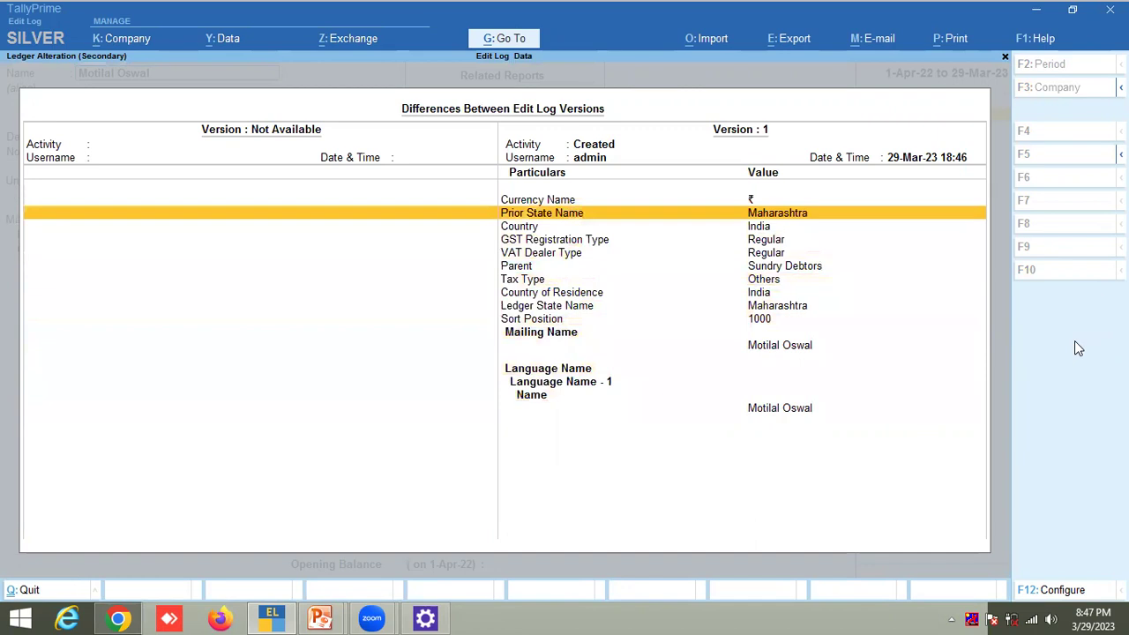
- Open the altered version 2 entry and compare its particulars with version 1, down to Language Name and back to Currency Name
key("Escape")
key("Up")
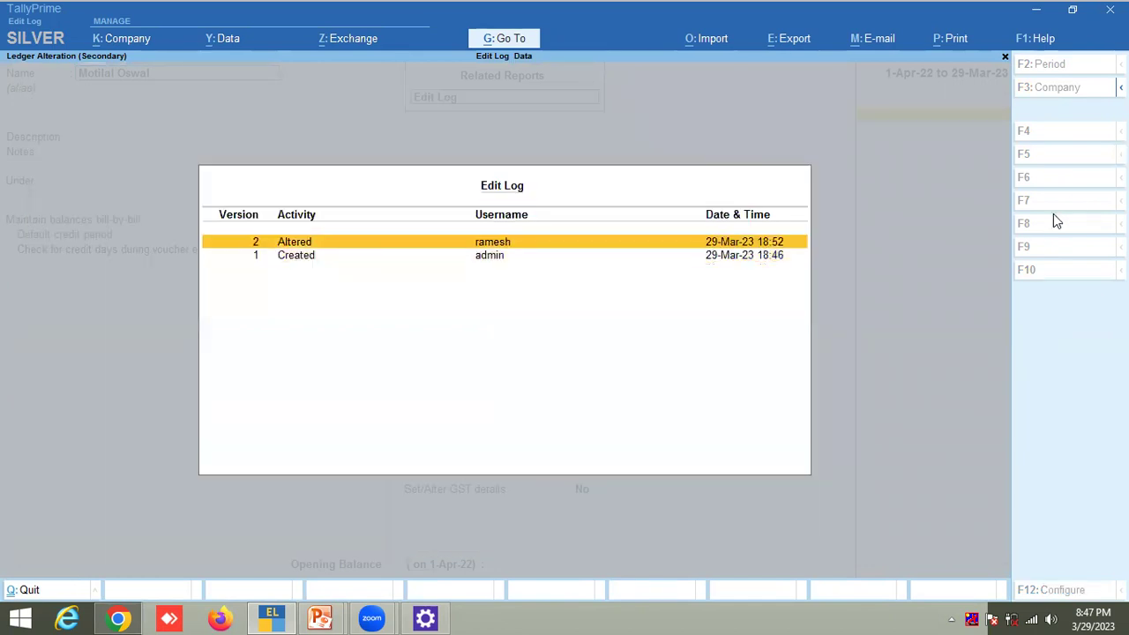
key("Return")
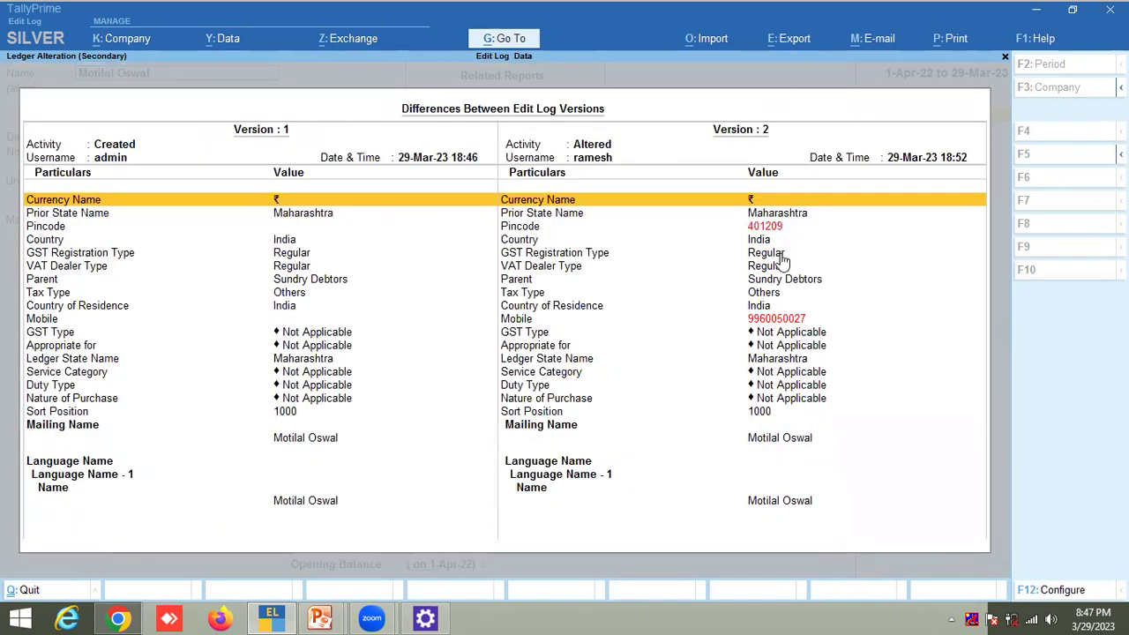
key("Down")
key("Down")
key("Down")
key("Down")
key("Down")
key("Down")
key("Down")
key("Down")
key("Down")
key("Down")
key("Down")
key("Down")
key("Down")
key("Down")
key("Down")
key("Down")
key("Down")
key("Down")
key("Down")
key("Down")
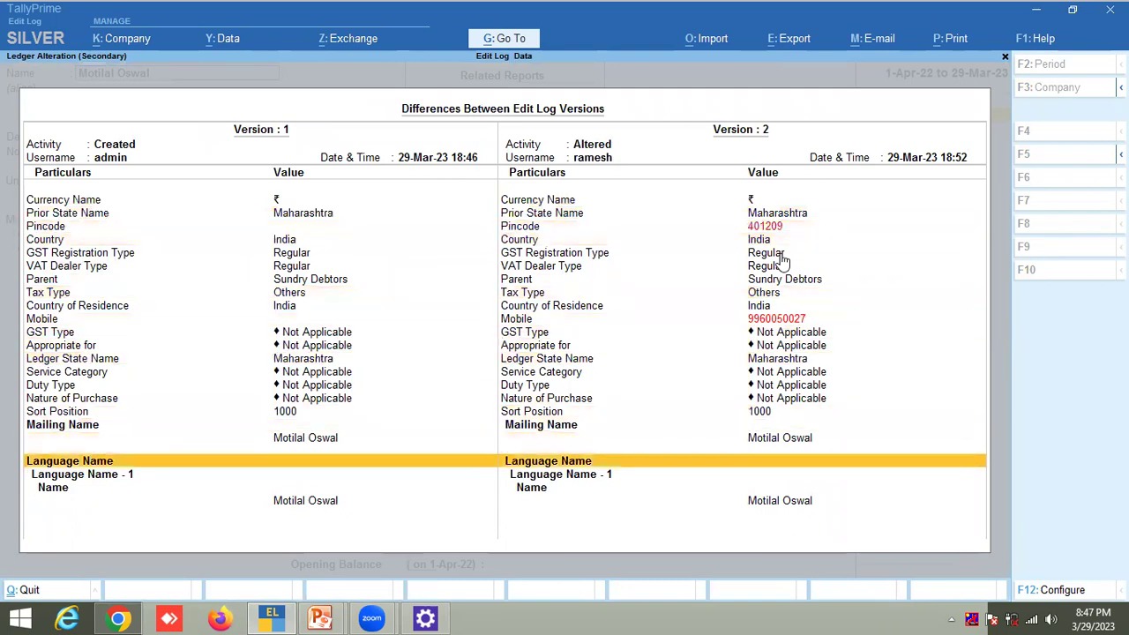
key("Up")
key("Up")
key("Up")
key("Up")
key("Up")
key("Up")
key("Up")
key("Up")
key("Up")
key("Up")
key("Up")
key("Up")
key("Up")
key("Up")
key("Up")
key("Up")
key("Up")
key("Up")
key("Up")
key("Up")
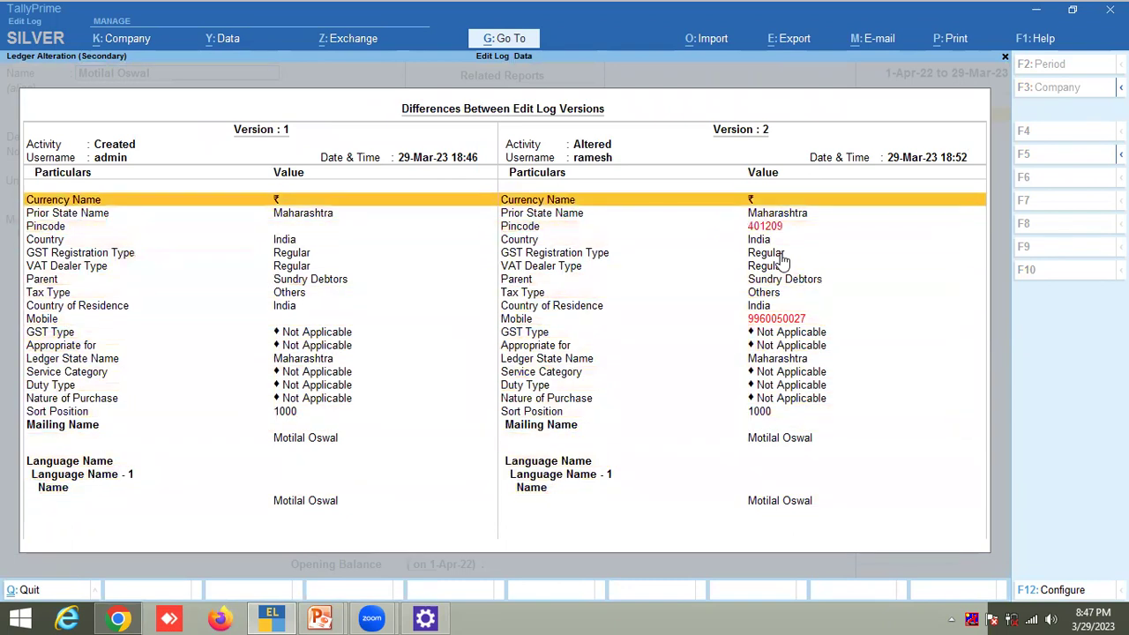
- Examine the differences between versions 1 and 2 of the ledger, from Currency Name through the Pincode and Mobile rows
key("Down")
key("Down")
key("space")
key("Down")
key("Up")
key("Down")
key("Down")
key("Down")
key("Down")
key("Down")
key("Down")
key("Down")
key("space")
key("space")
key("Up")
key("Up")
key("Up")
key("Up")
key("Up")
key("Up")
key("Up")
key("space")
key("Down")
key("Down")
key("Down")
key("Down")
key("Down")
key("Down")
key("Down")
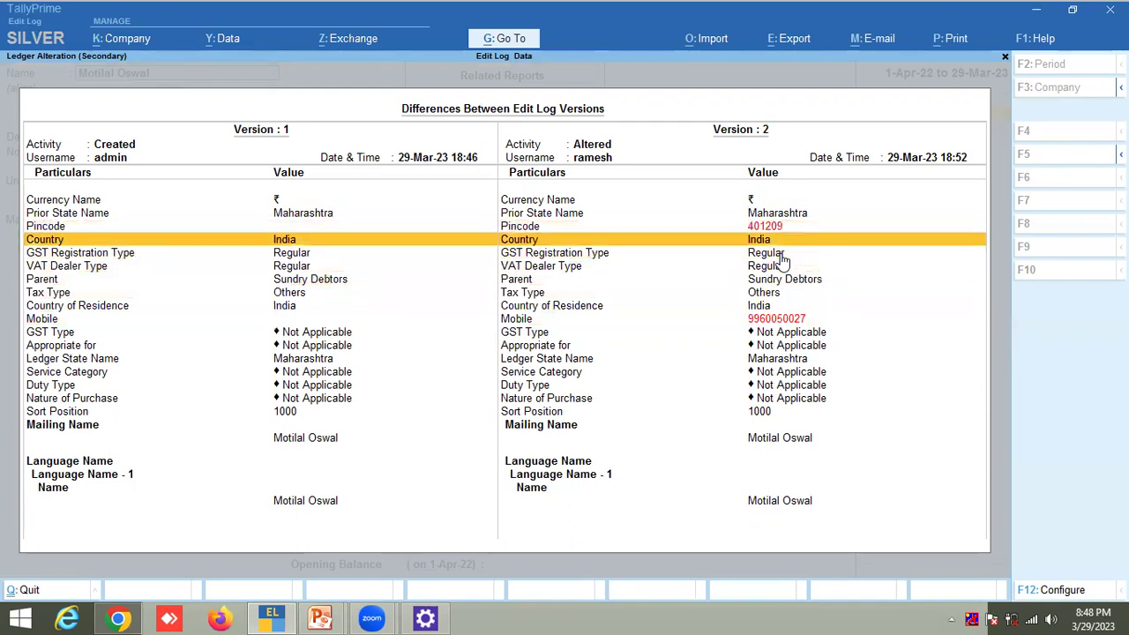
key("Escape")
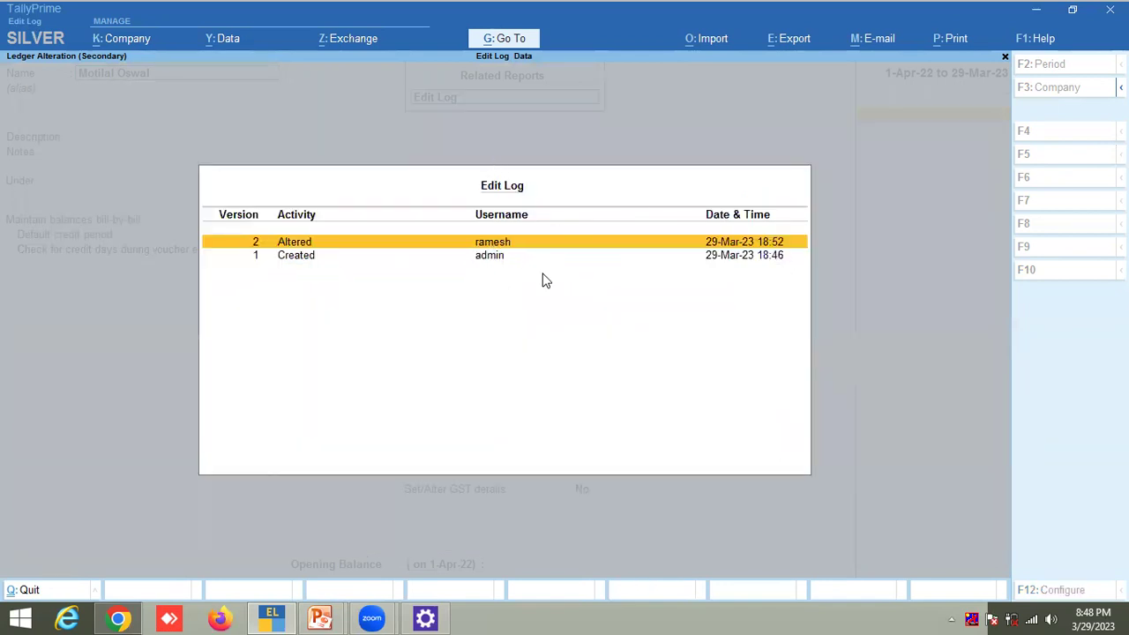
- Review the altered version 2 differences once more and close the Edit Log and ledger to return to the Gateway of Tally
key("Return")
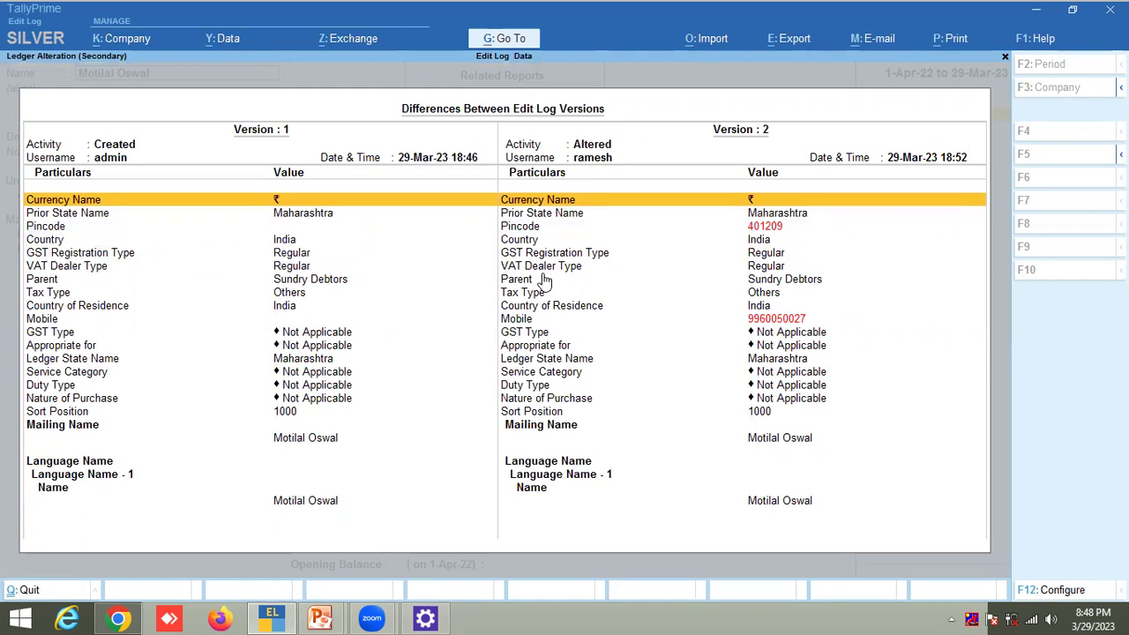
key("Escape")
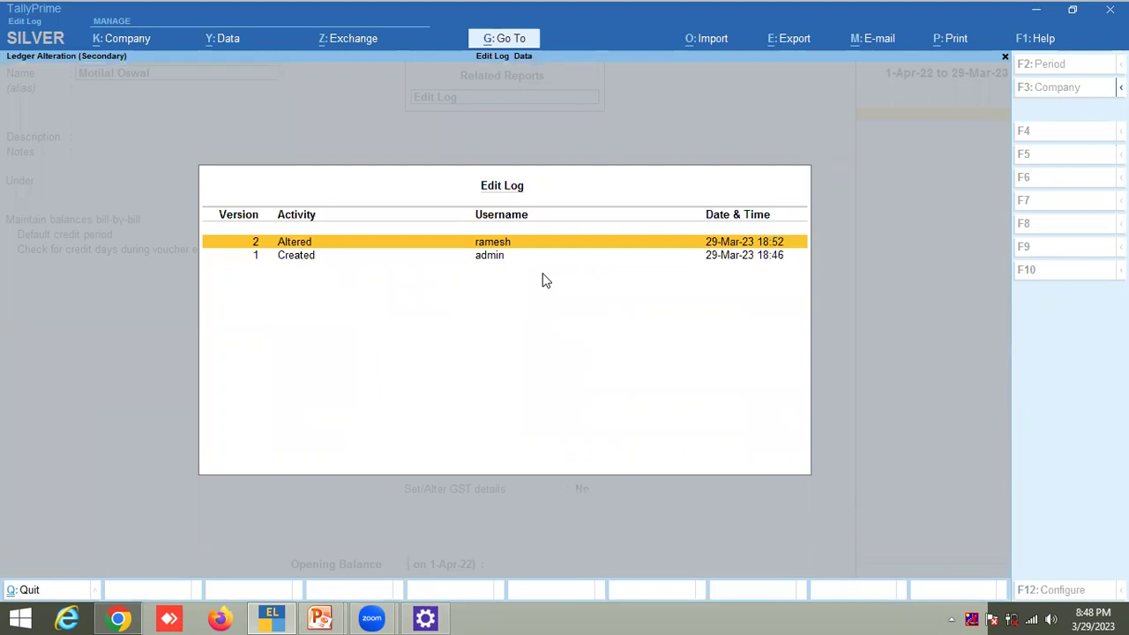
key("Escape")
key("Escape")
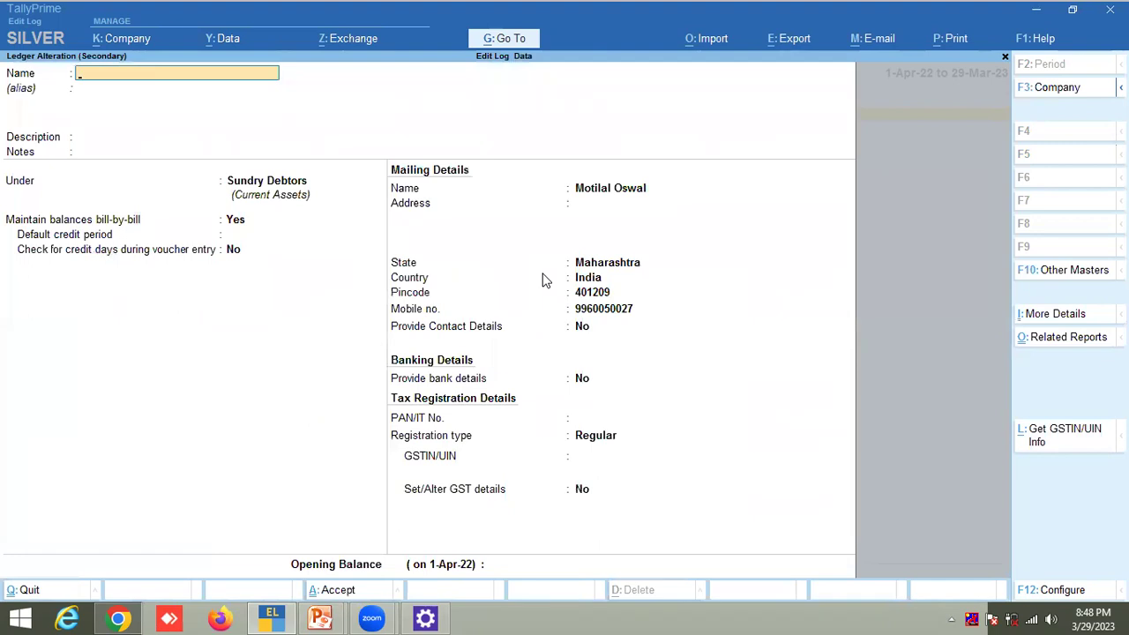
key("Escape")
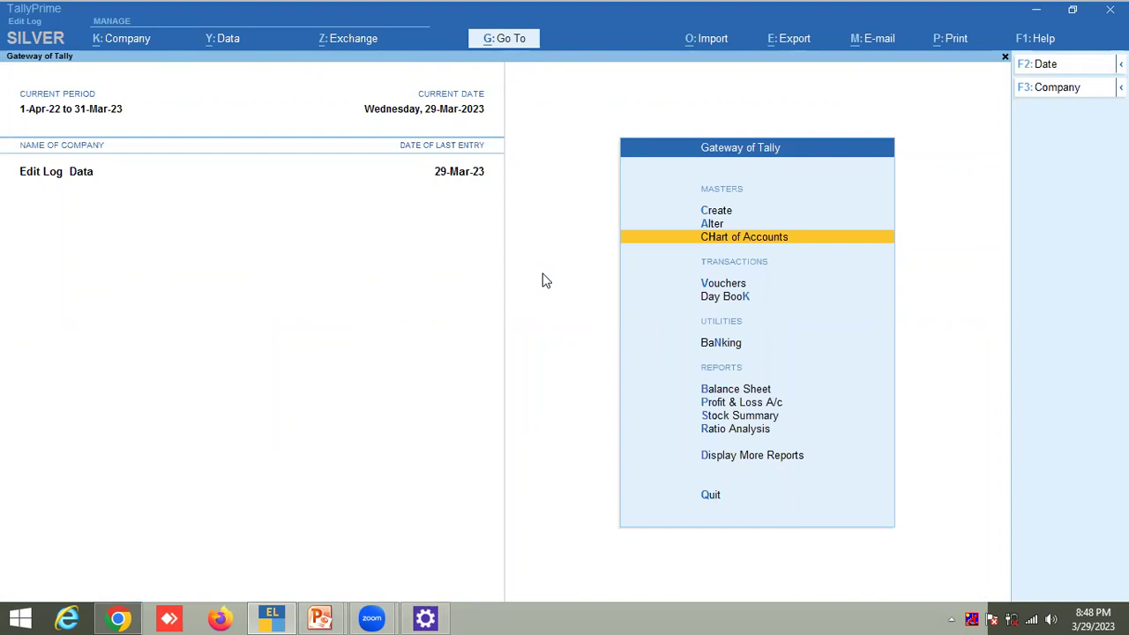
- View the company-level Edit Log of activities affecting the edit log and return to the Gateway of Tally
left_click(129, 39)
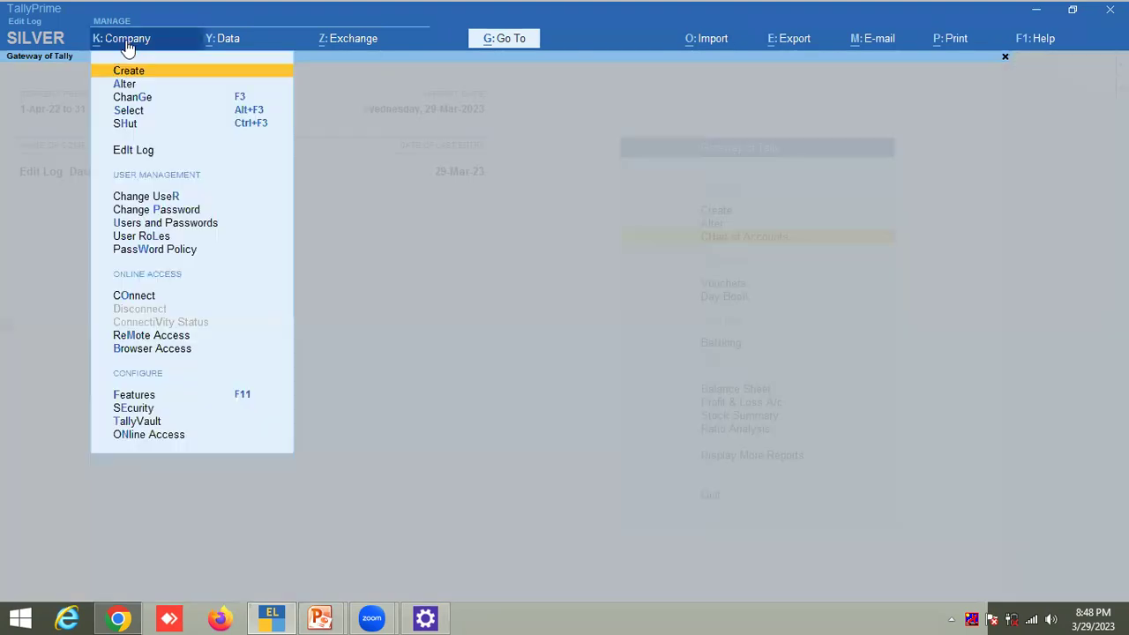
left_click(131, 154)
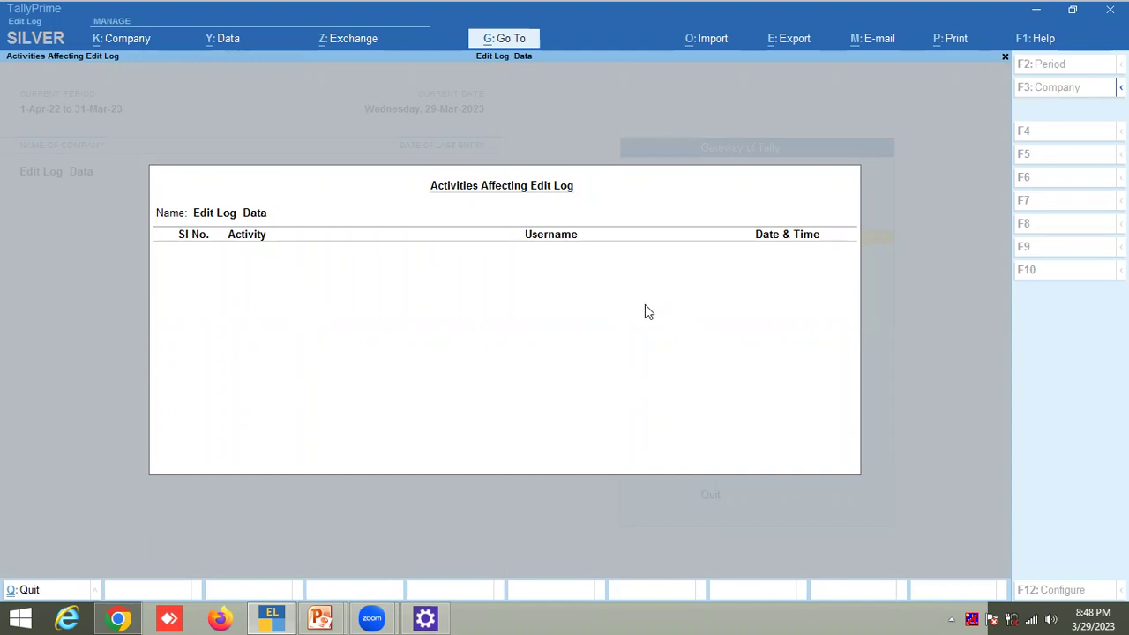
key("Escape")
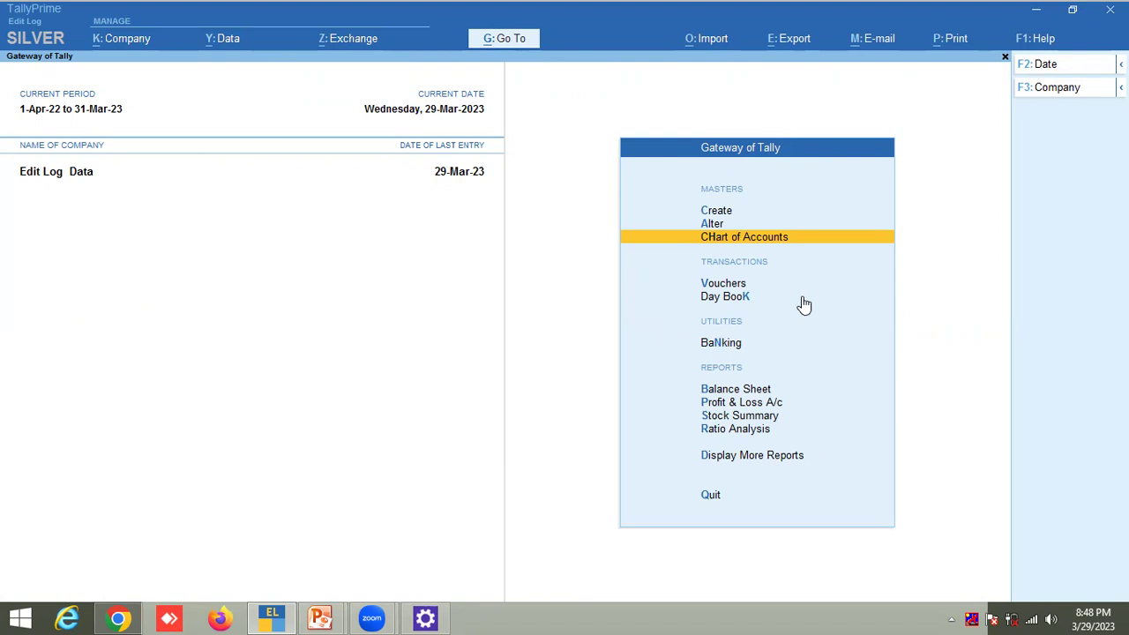
- Open the Statistics report and drill down from Sales to the list of sales vouchers for March 2023
key("d")
key("s")
key("s")
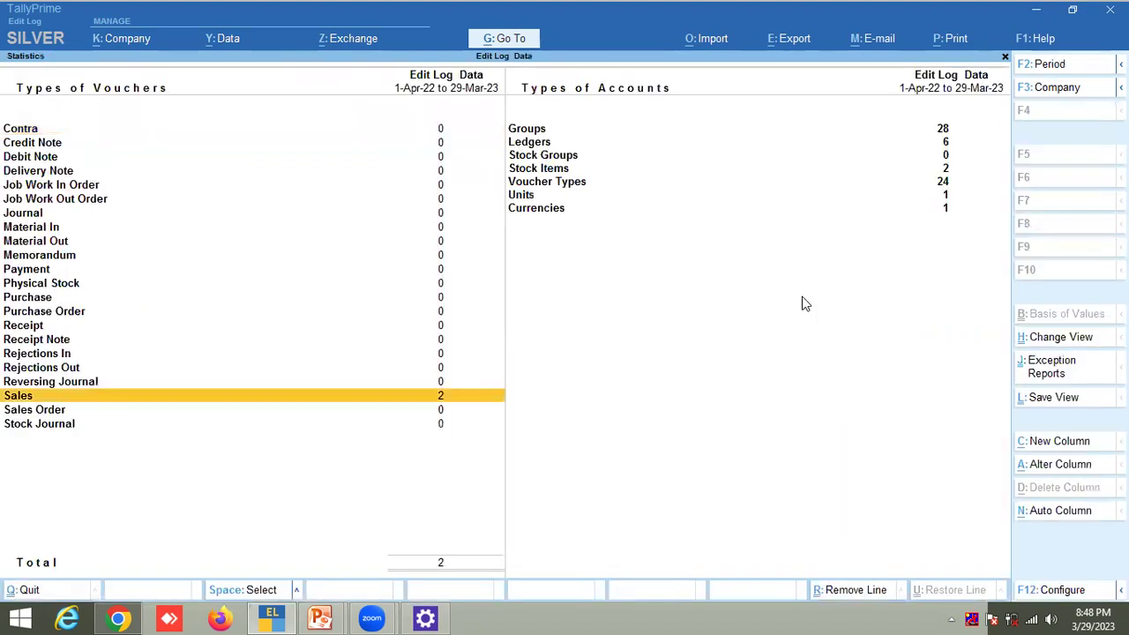
key("Return")
key("Return")
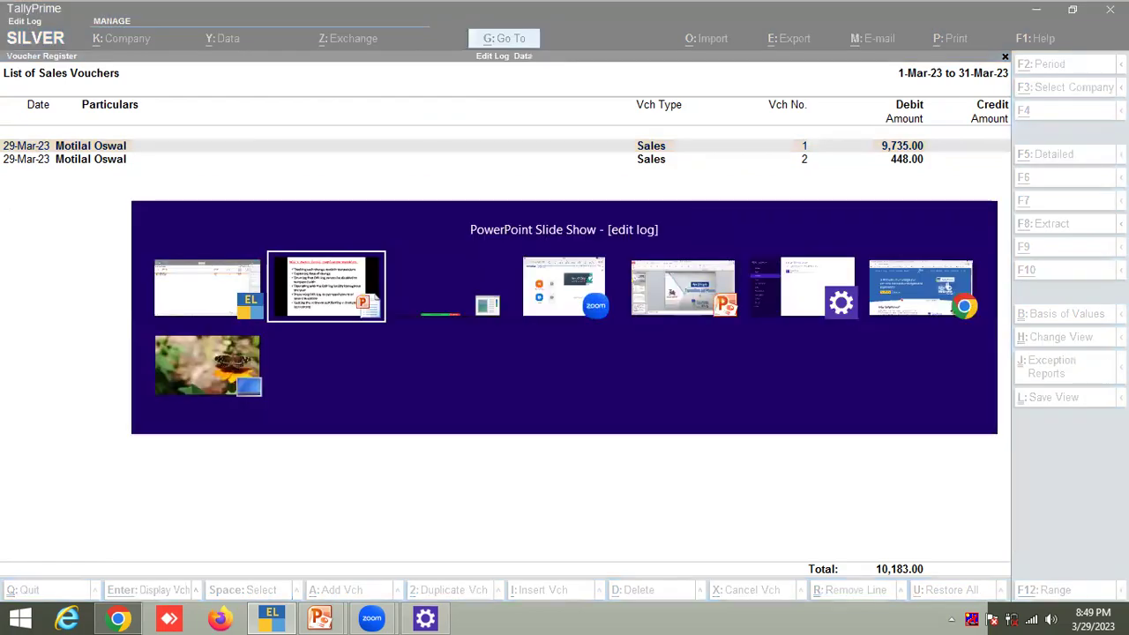
- Switch to the PowerPoint slide show of the edit log presentation and advance to the closing thank-you slide
key("alt+Tab")
key("Right")
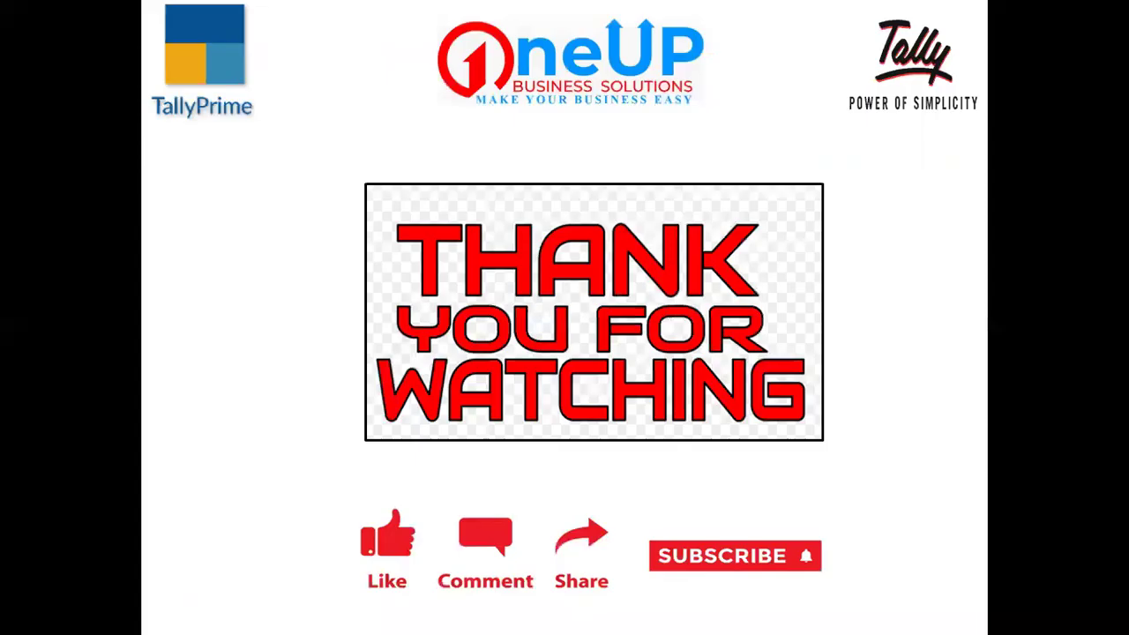